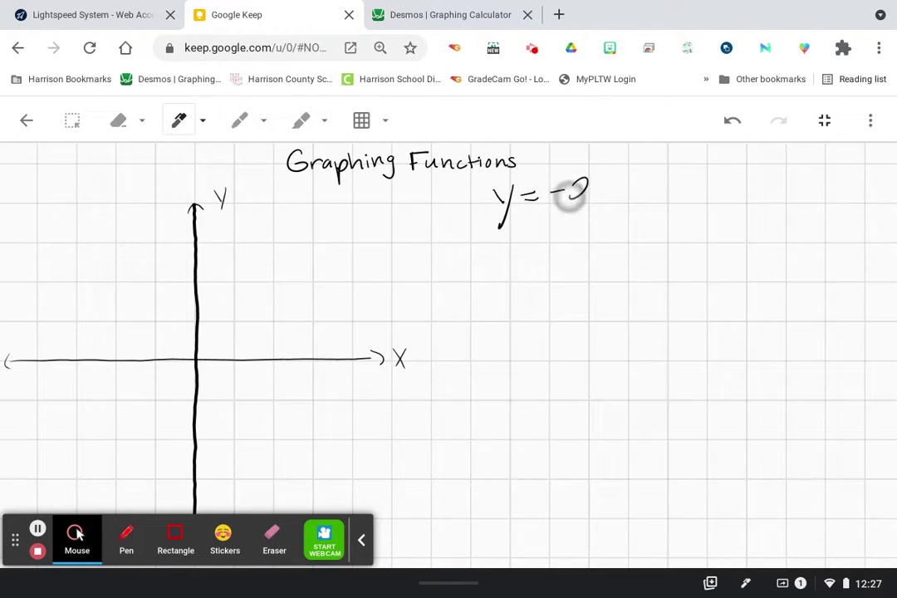
# Step: Finish handwriting the equation y = -2|x+1|+3 beside the Graphing Functions title
pyautogui.moveTo(602, 172)
pyautogui.mouseDown()
pyautogui.moveTo(601, 209)
pyautogui.moveTo(622, 205)
pyautogui.mouseUp()
pyautogui.moveTo(623, 177)
pyautogui.mouseDown()
pyautogui.moveTo(607, 204)
pyautogui.moveTo(639, 190)
pyautogui.mouseUp()
pyautogui.moveTo(632, 183)
pyautogui.mouseDown()
pyautogui.moveTo(632, 199)
pyautogui.moveTo(666, 218)
pyautogui.moveTo(687, 187)
pyautogui.mouseUp()
pyautogui.moveTo(681, 181)
pyautogui.mouseDown()
pyautogui.moveTo(681, 195)
pyautogui.moveTo(699, 200)
pyautogui.mouseUp()
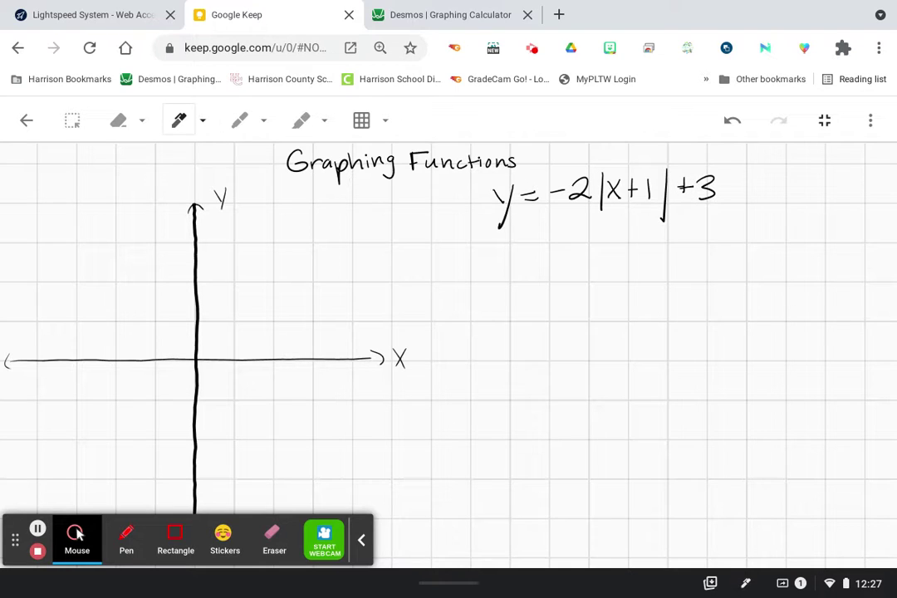
# Step: Handwrite "Absolute Value" in black beneath the equation
pyautogui.moveTo(529, 250)
pyautogui.mouseDown()
pyautogui.moveTo(521, 280)
pyautogui.moveTo(537, 281)
pyautogui.mouseUp()
pyautogui.moveTo(522, 270)
pyautogui.mouseDown()
pyautogui.moveTo(549, 279)
pyautogui.moveTo(577, 261)
pyautogui.moveTo(583, 276)
pyautogui.mouseUp()
pyautogui.moveTo(589, 264); pyautogui.dragTo(607, 276)
pyautogui.moveTo(603, 263)
pyautogui.mouseDown()
pyautogui.moveTo(625, 263)
pyautogui.moveTo(629, 277)
pyautogui.moveTo(657, 252)
pyautogui.moveTo(675, 276)
pyautogui.mouseUp()
pyautogui.moveTo(679, 264); pyautogui.dragTo(691, 276)
pyautogui.moveTo(699, 270); pyautogui.dragTo(713, 267)
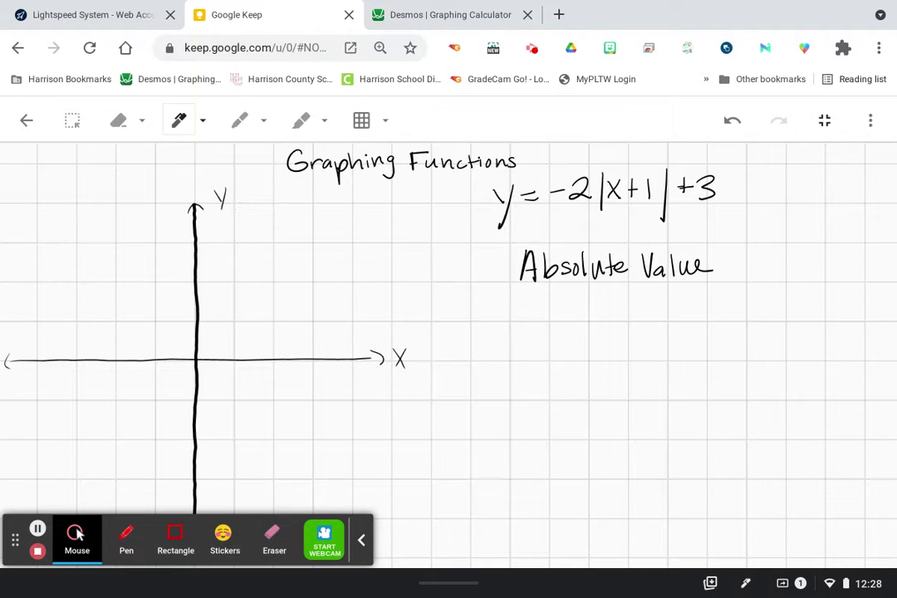
# Step: Switch to the Desmos Graphing Calculator and graph y = -2|x+1|+3 as the first expression
pyautogui.hotkey('ctrl', 'Tab')
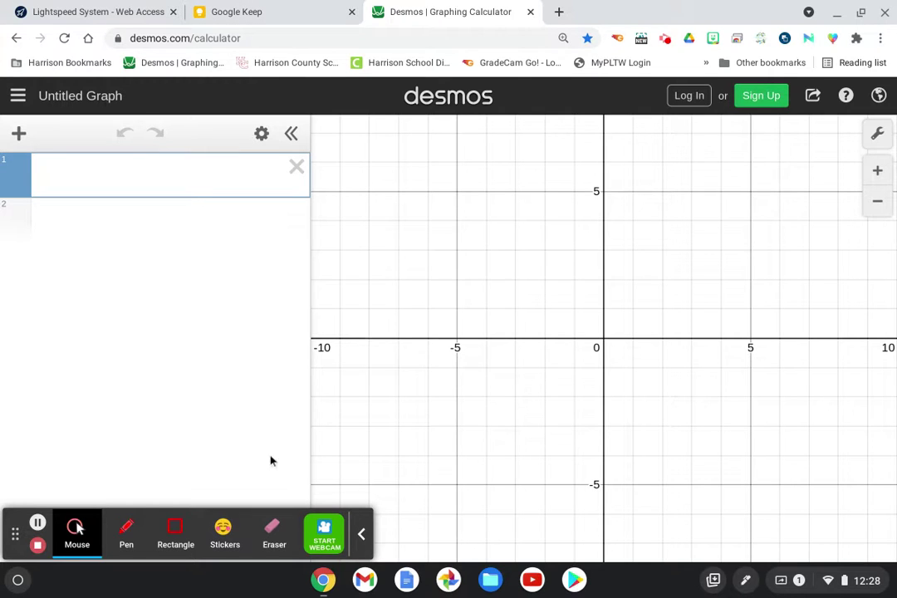
pyautogui.click(358, 530)
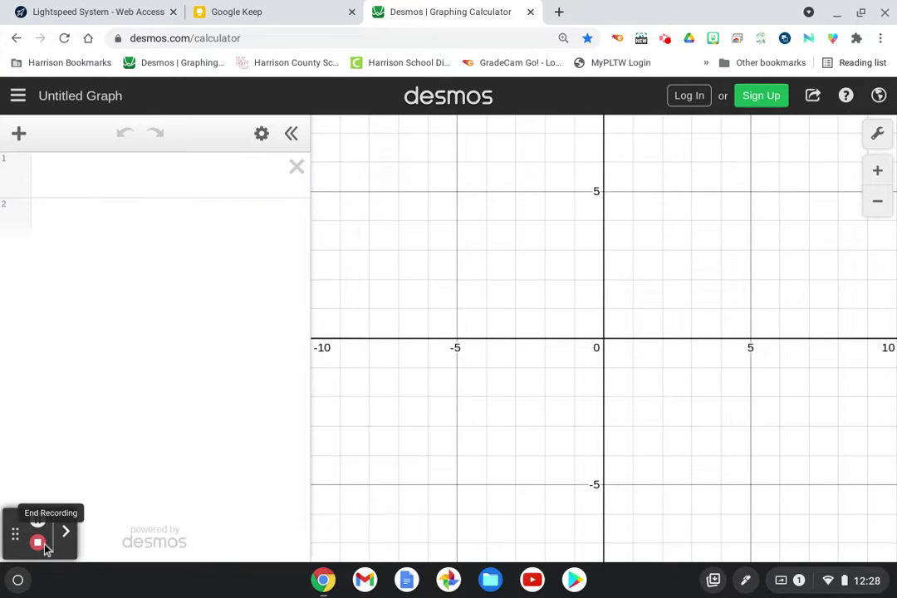
pyautogui.moveTo(26, 535); pyautogui.dragTo(29, 528)
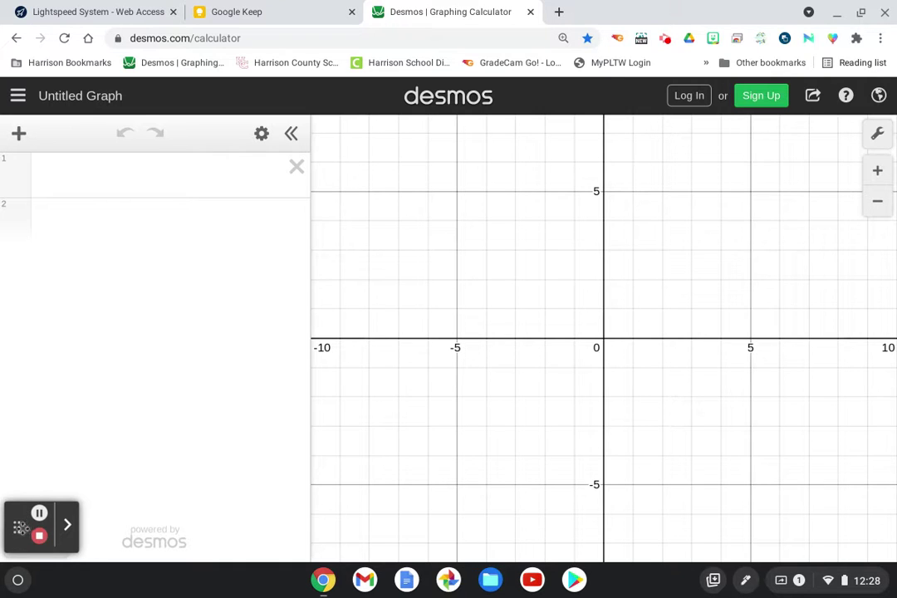
pyautogui.moveTo(17, 528)
pyautogui.mouseDown()
pyautogui.moveTo(87, 501)
pyautogui.moveTo(99, 516)
pyautogui.moveTo(18, 529)
pyautogui.mouseUp()
pyautogui.click(136, 176)
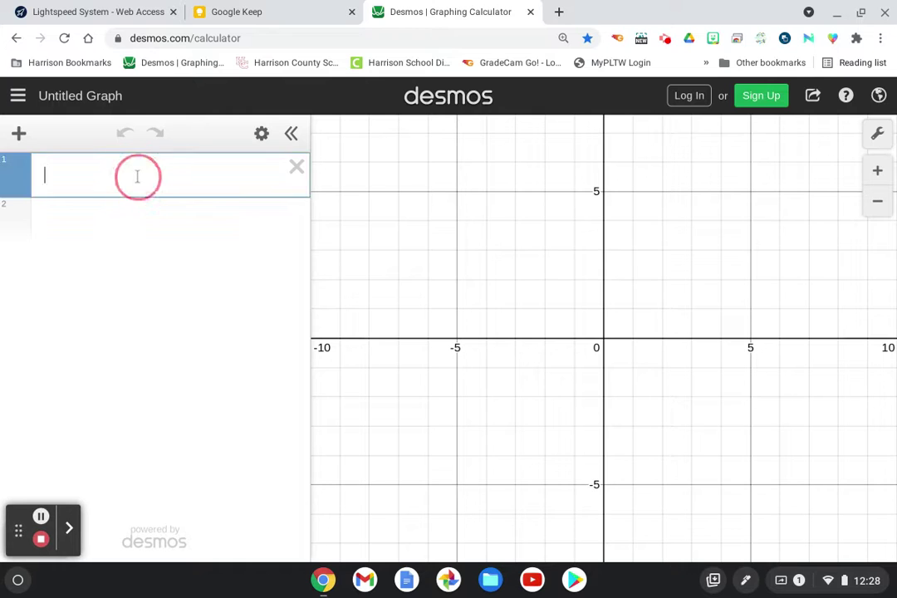
pyautogui.write('y=')
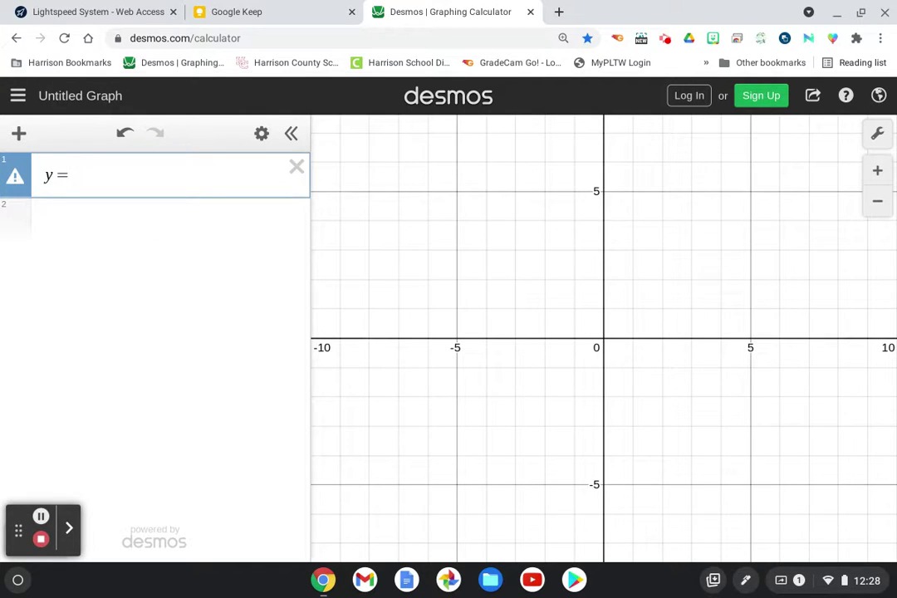
pyautogui.write('-2|')
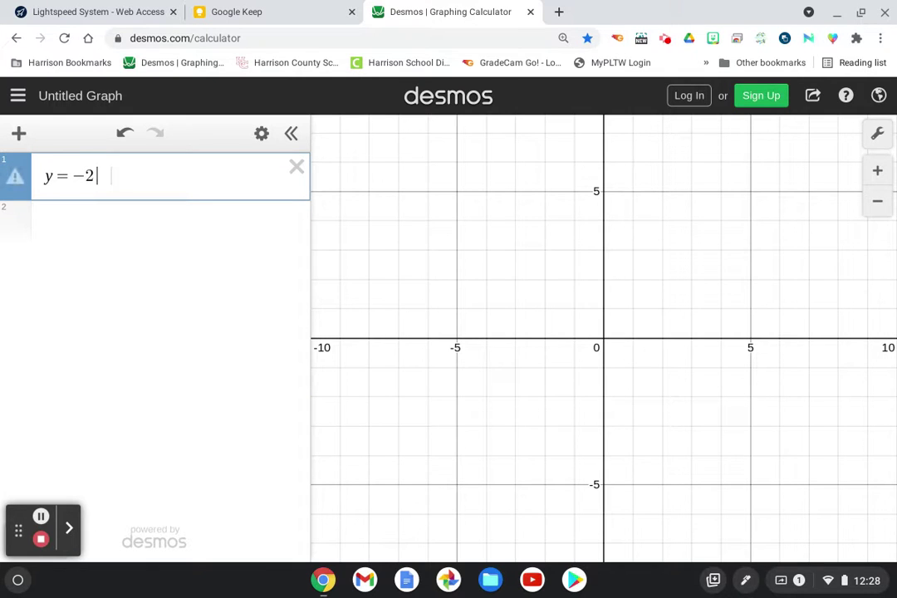
pyautogui.write('x+')
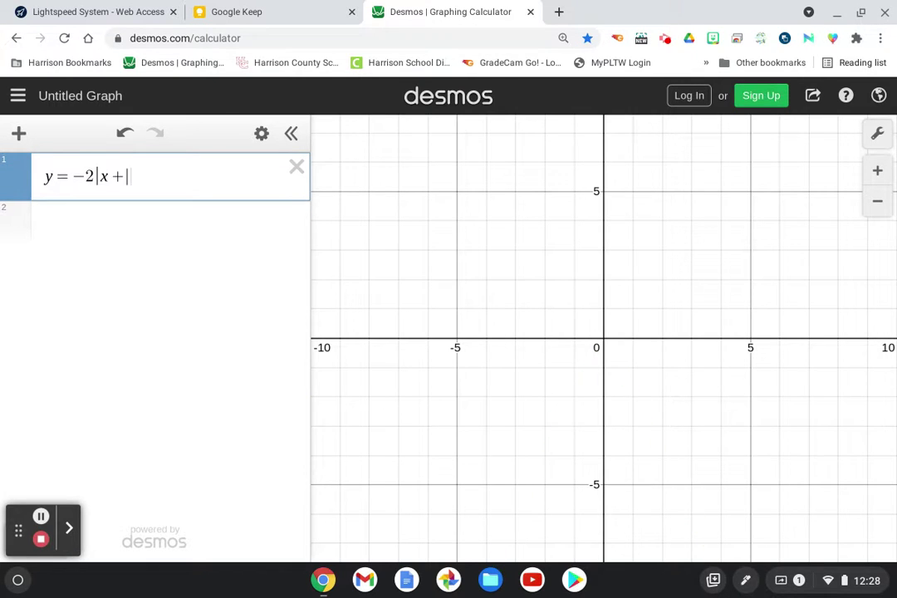
pyautogui.write('1')
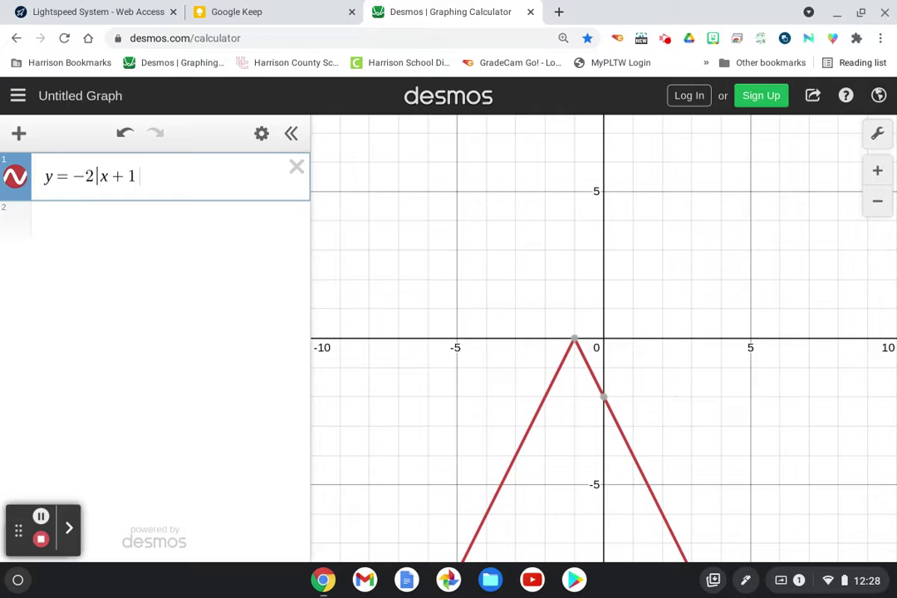
pyautogui.write('|+3')
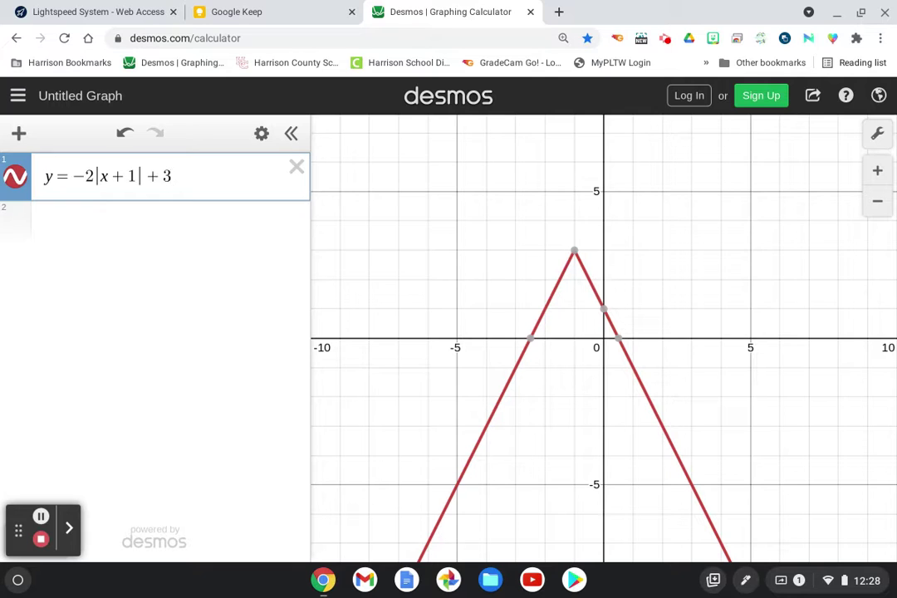
# Step: Examine the coordinates of the graph's x-intercepts, vertex and y-intercept
pyautogui.click(530, 339)
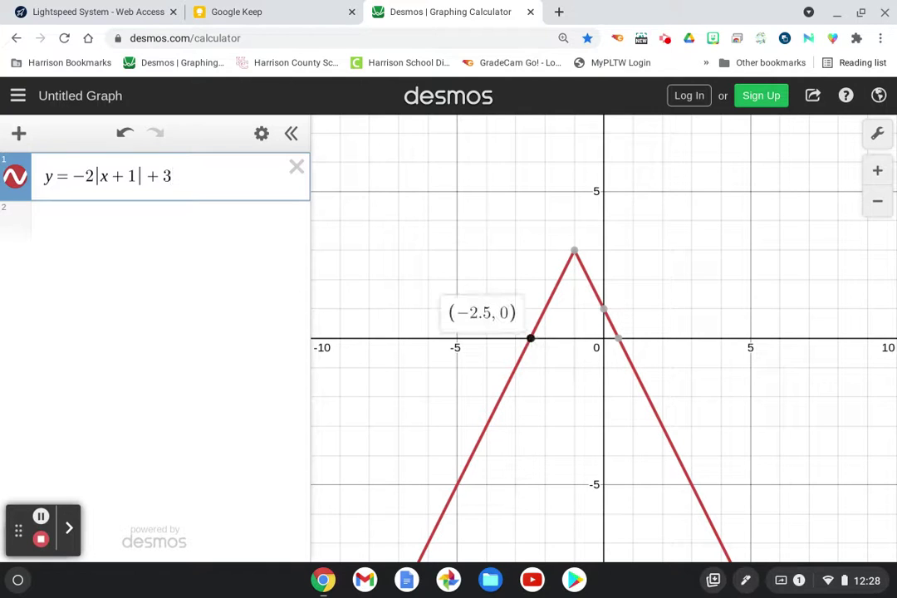
pyautogui.click(575, 251)
pyautogui.click(604, 309)
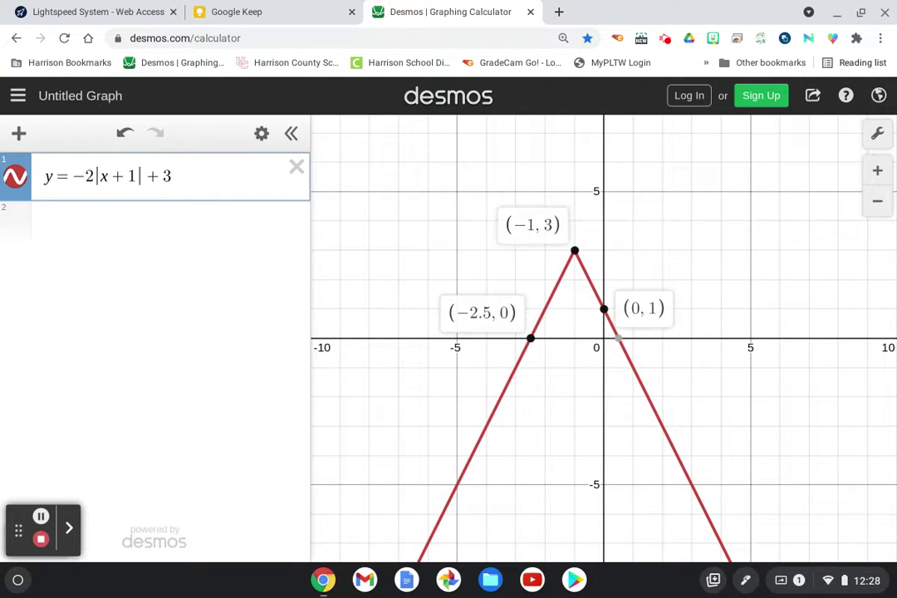
pyautogui.click(618, 338)
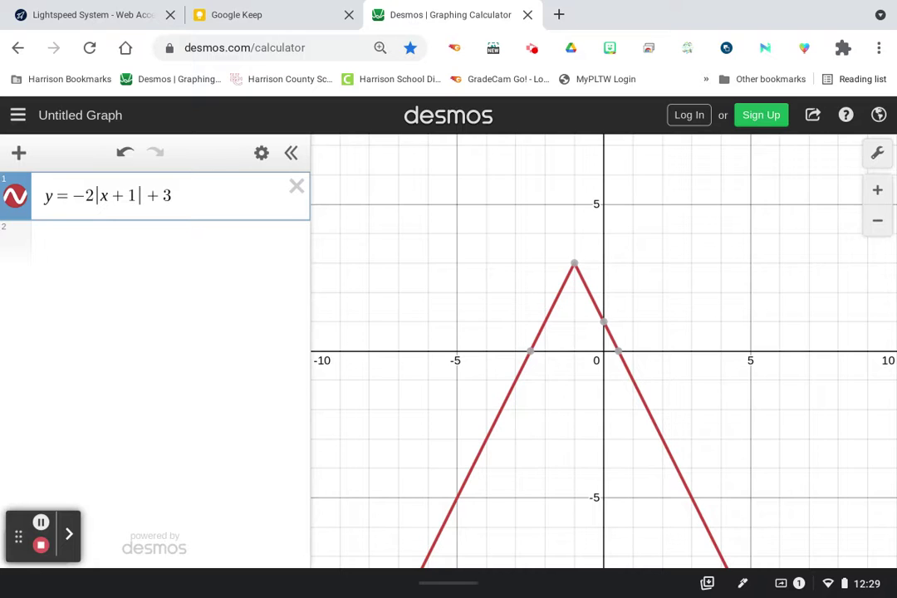
# Step: Label the graph's left x-intercept, switch to Google Keep, and mark that point in red with the note "x-int. x = -2.5"
pyautogui.click(530, 351)
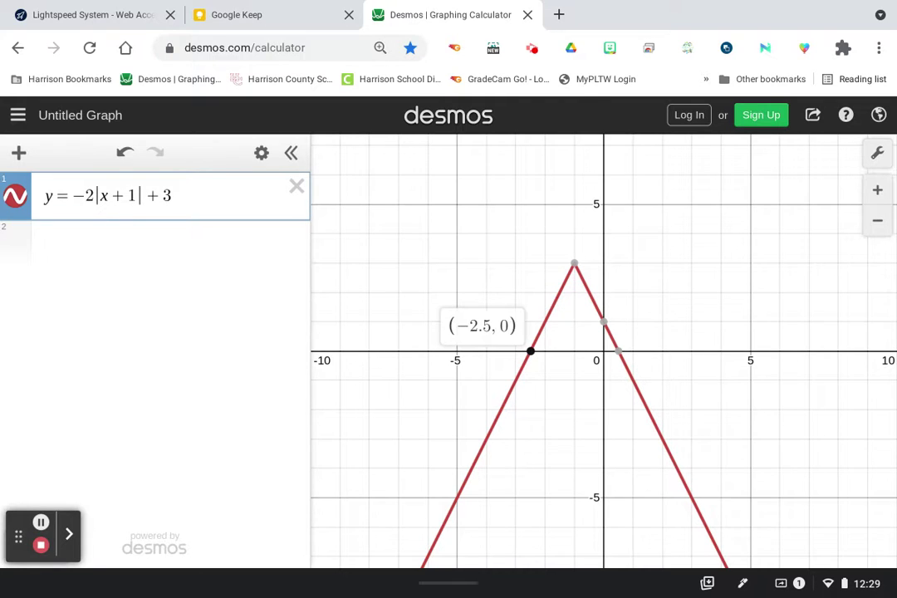
pyautogui.click(236, 14)
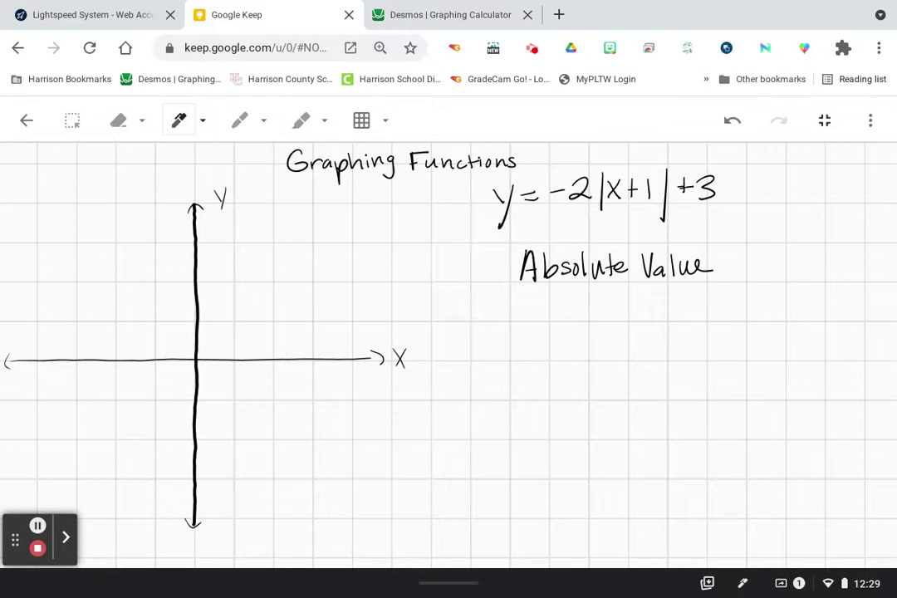
pyautogui.click(240, 121)
pyautogui.click(265, 121)
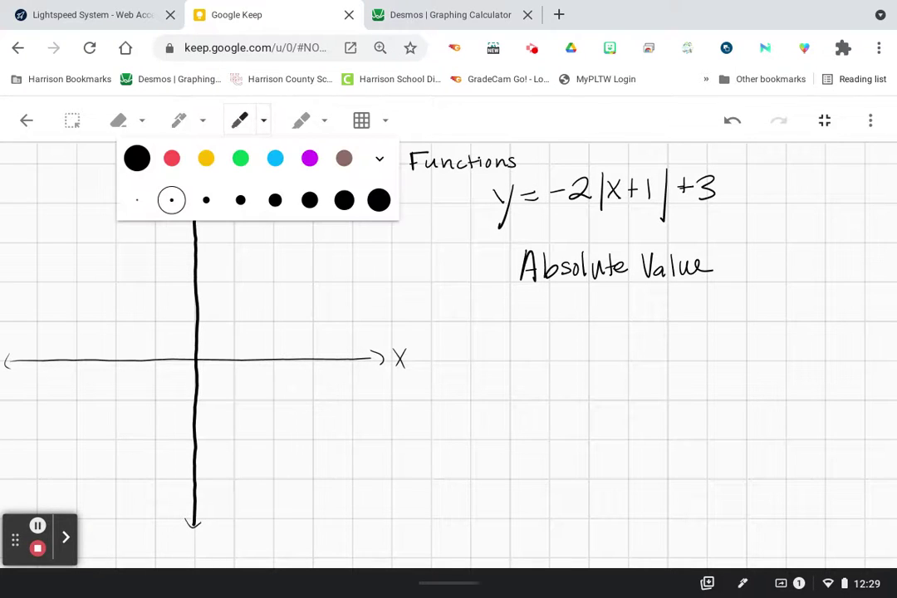
pyautogui.click(172, 158)
pyautogui.click(242, 121)
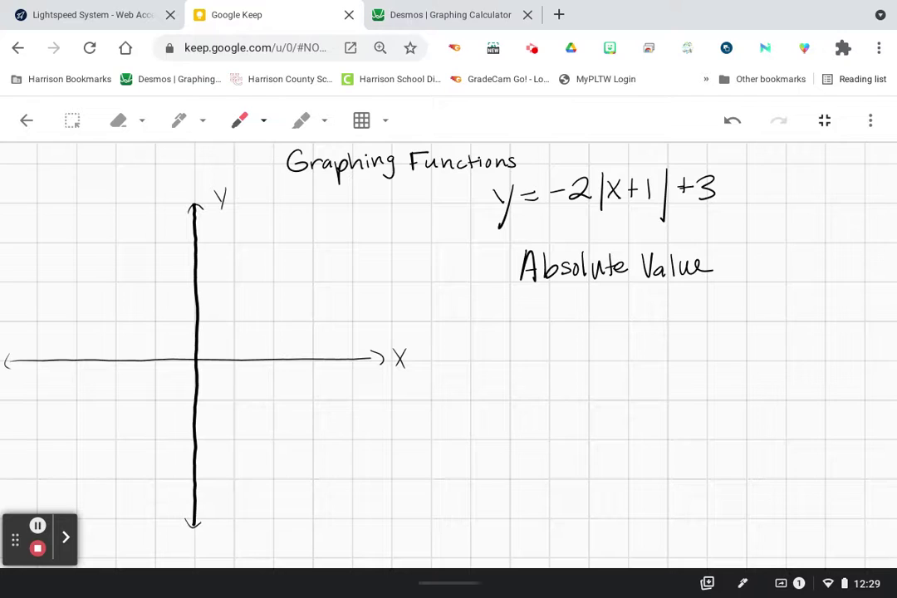
pyautogui.moveTo(93, 359); pyautogui.dragTo(92, 359)
pyautogui.moveTo(485, 304)
pyautogui.mouseDown()
pyautogui.moveTo(490, 315)
pyautogui.moveTo(541, 301)
pyautogui.moveTo(573, 317)
pyautogui.moveTo(677, 309)
pyautogui.mouseUp()
# Step: Label the right x-intercept in Desmos, and in Google Keep write "x = 0.5" in red and mark that point on the x-axis
pyautogui.hotkey('ctrl', 'Tab')
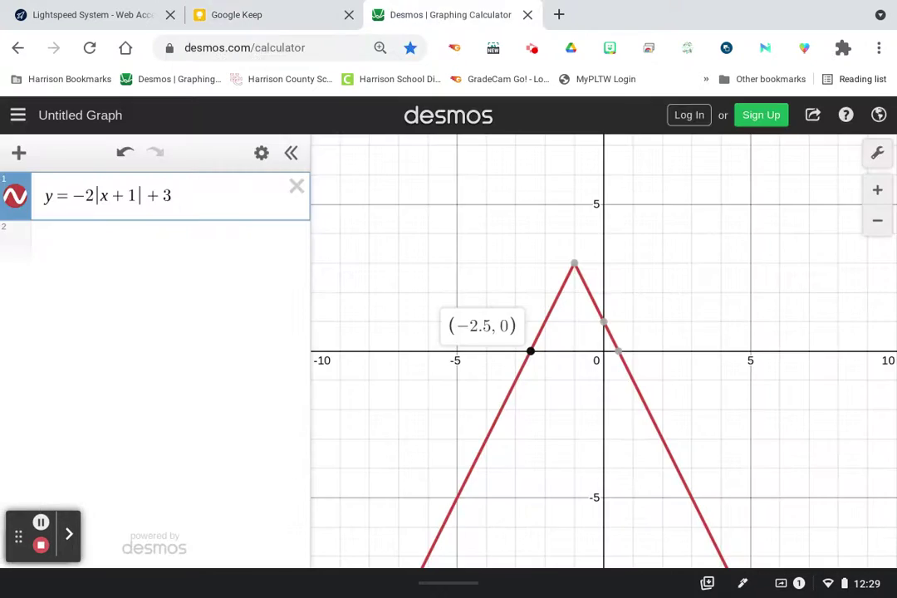
pyautogui.click(619, 351)
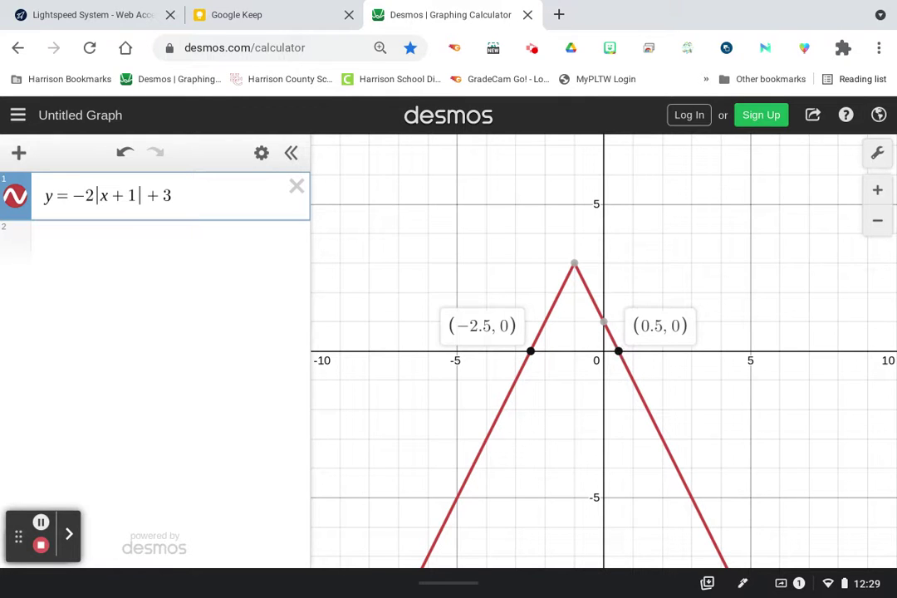
pyautogui.hotkey('ctrl', 'shift', 'Tab')
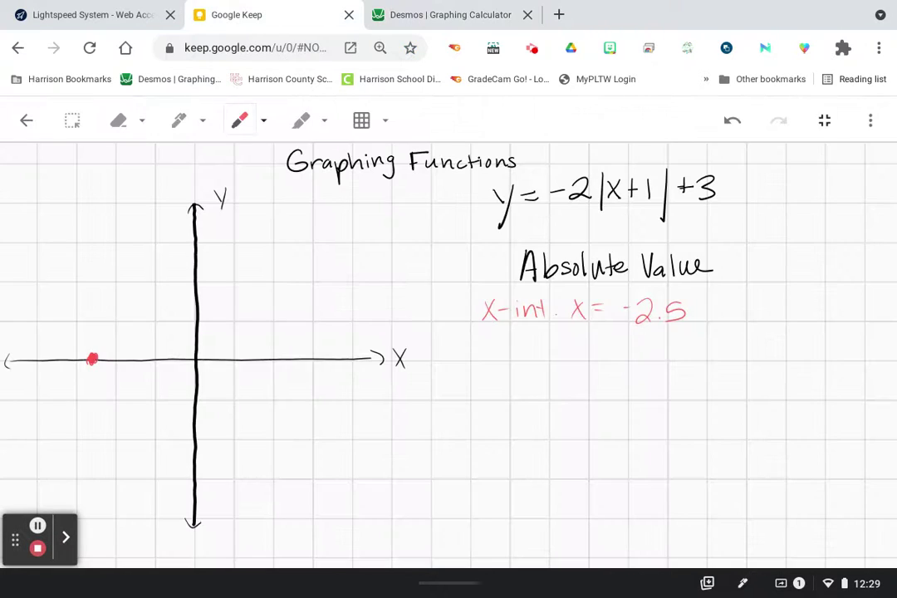
pyautogui.moveTo(721, 301); pyautogui.dragTo(734, 317)
pyautogui.moveTo(734, 300)
pyautogui.mouseDown()
pyautogui.moveTo(721, 318)
pyautogui.moveTo(758, 305)
pyautogui.mouseUp()
pyautogui.moveTo(744, 313)
pyautogui.mouseDown()
pyautogui.moveTo(779, 302)
pyautogui.moveTo(816, 307)
pyautogui.moveTo(797, 320)
pyautogui.mouseUp()
pyautogui.click(795, 312)
pyautogui.moveTo(803, 297); pyautogui.dragTo(824, 296)
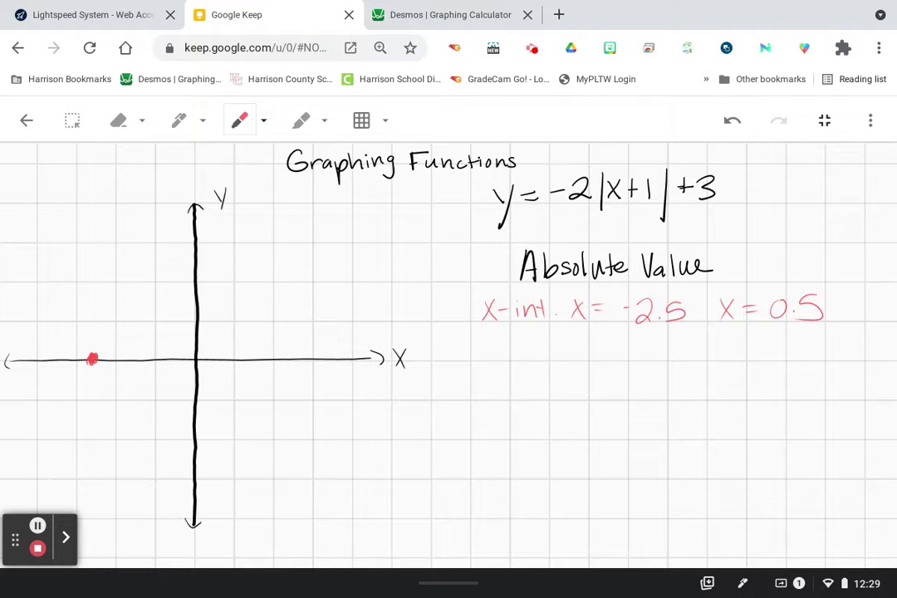
pyautogui.click(214, 361)
# Step: Change the Google Keep pen colour to blue and display the vertex's coordinates on the Desmos graph
pyautogui.click(239, 120)
pyautogui.click(275, 158)
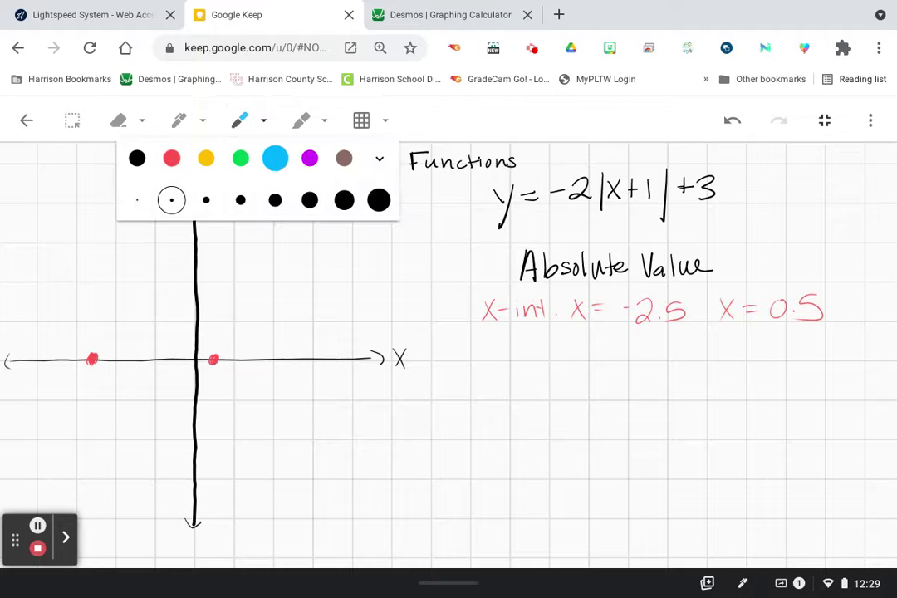
pyautogui.hotkey('ctrl', 'Tab')
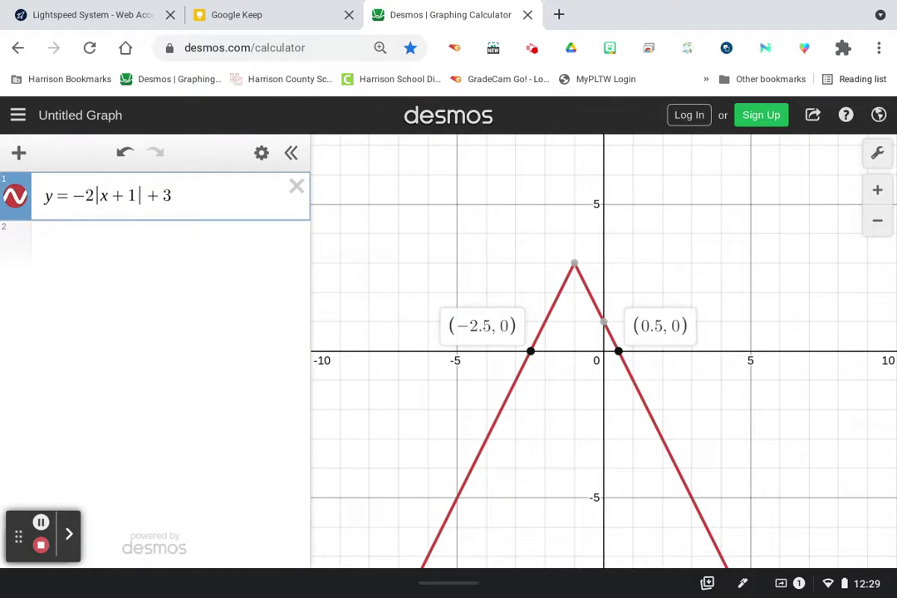
pyautogui.click(574, 263)
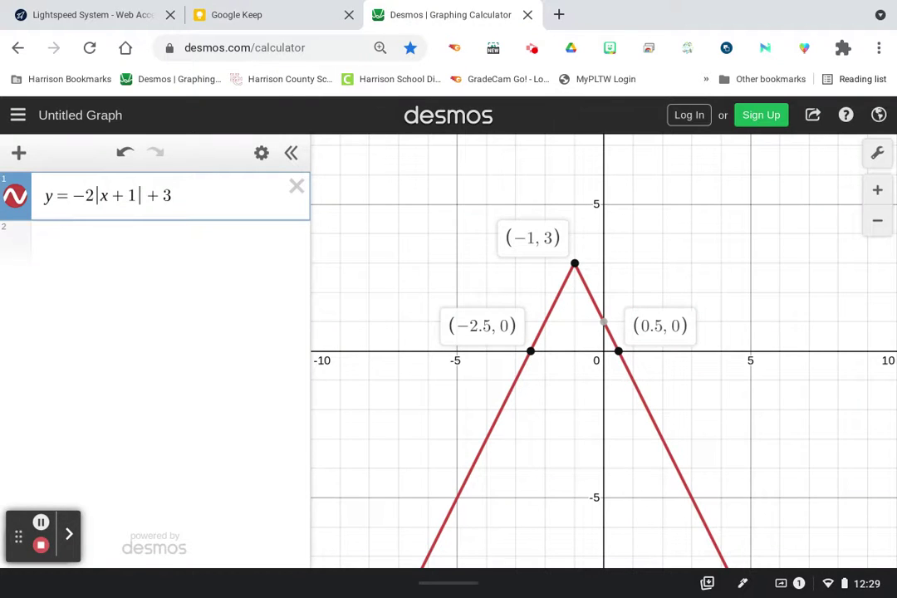
pyautogui.hotkey('ctrl', 'shift', 'Tab')
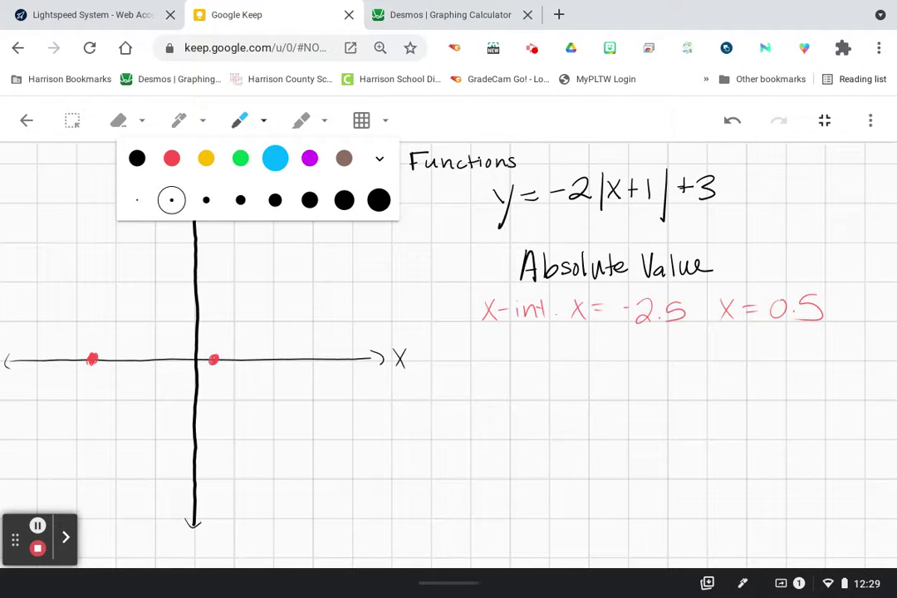
# Step: Place a blue dot on the y-axis at 3 and write "vertex (-1,3" in blue below the x-intercept note
pyautogui.scroll(-1, 194, 230)
pyautogui.scroll(1, 194, 230)
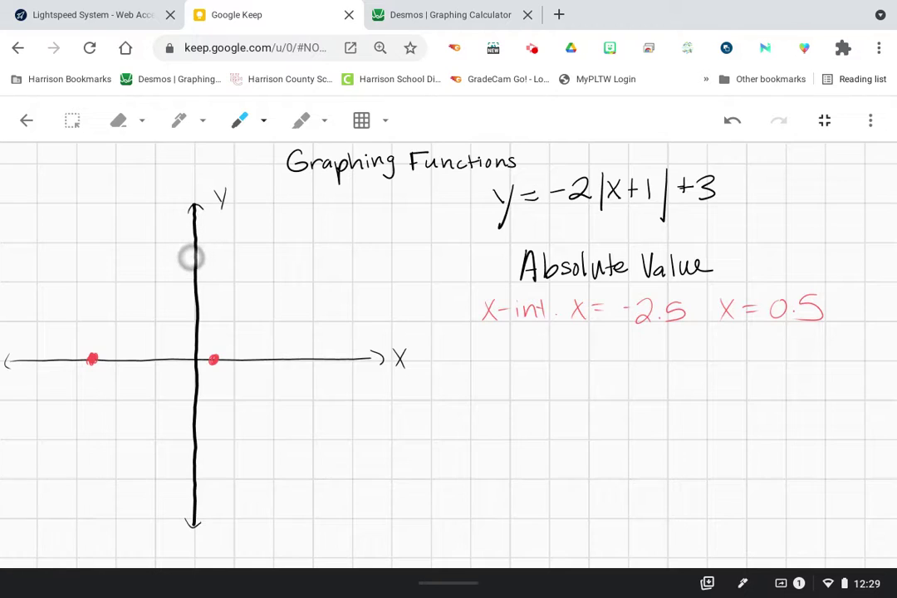
pyautogui.scroll(-2, 192, 256)
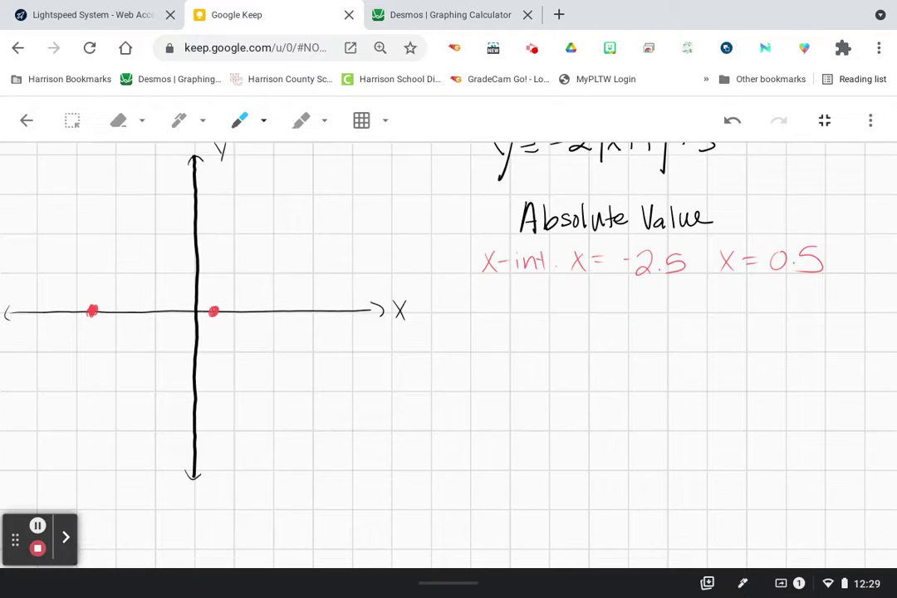
pyautogui.click(194, 193)
pyautogui.moveTo(490, 291); pyautogui.dragTo(502, 290)
pyautogui.moveTo(504, 300)
pyautogui.mouseDown()
pyautogui.moveTo(532, 290)
pyautogui.moveTo(548, 306)
pyautogui.mouseUp()
pyautogui.moveTo(541, 292); pyautogui.dragTo(571, 306)
pyautogui.moveTo(572, 290)
pyautogui.mouseDown()
pyautogui.moveTo(562, 306)
pyautogui.moveTo(599, 313)
pyautogui.moveTo(607, 296)
pyautogui.mouseUp()
pyautogui.moveTo(614, 285)
pyautogui.mouseDown()
pyautogui.moveTo(615, 308)
pyautogui.moveTo(640, 321)
pyautogui.mouseUp()
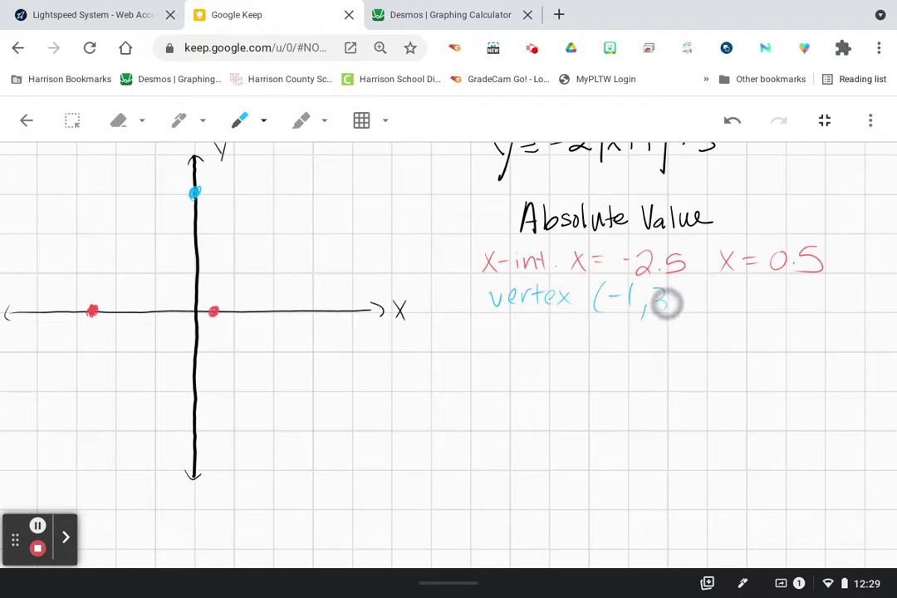
pyautogui.moveTo(651, 285); pyautogui.dragTo(654, 312)
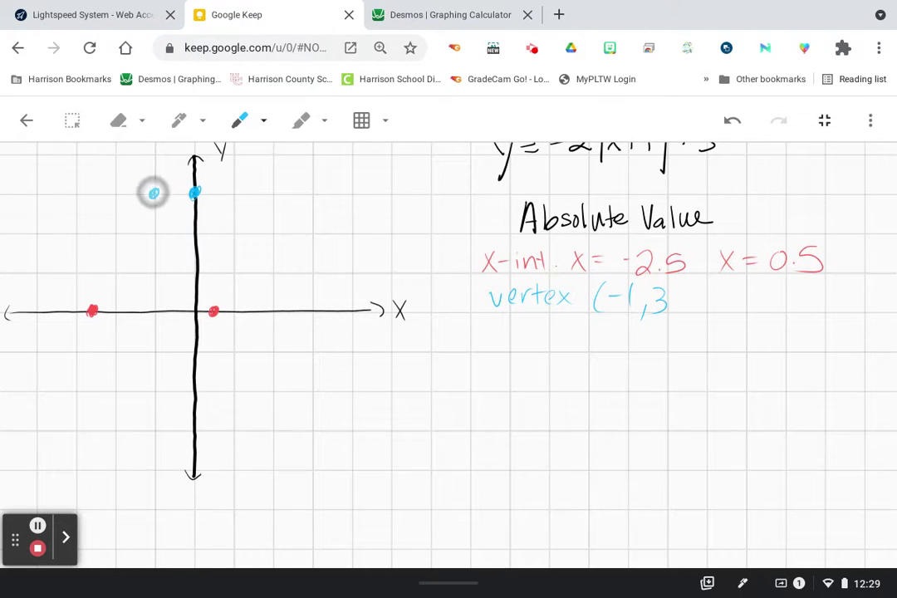
# Step: Plot the vertex as a blue dot at (-1, 3) and erase the misplaced blue dot on the y-axis
pyautogui.click(154, 193)
pyautogui.click(118, 120)
pyautogui.click(195, 193)
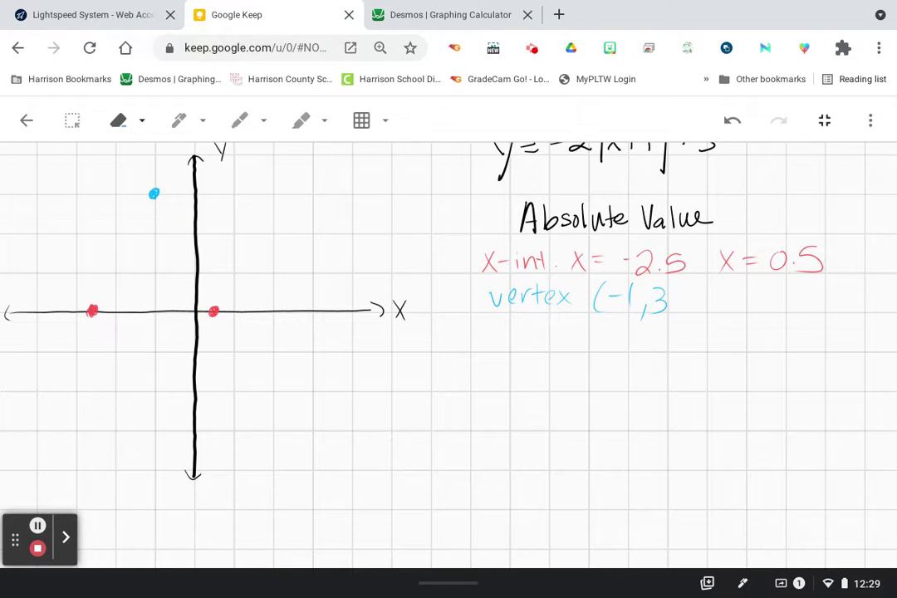
# Step: Change the Google Keep pen colour to purple and display the y-intercept's coordinates on the Desmos graph
pyautogui.click(179, 121)
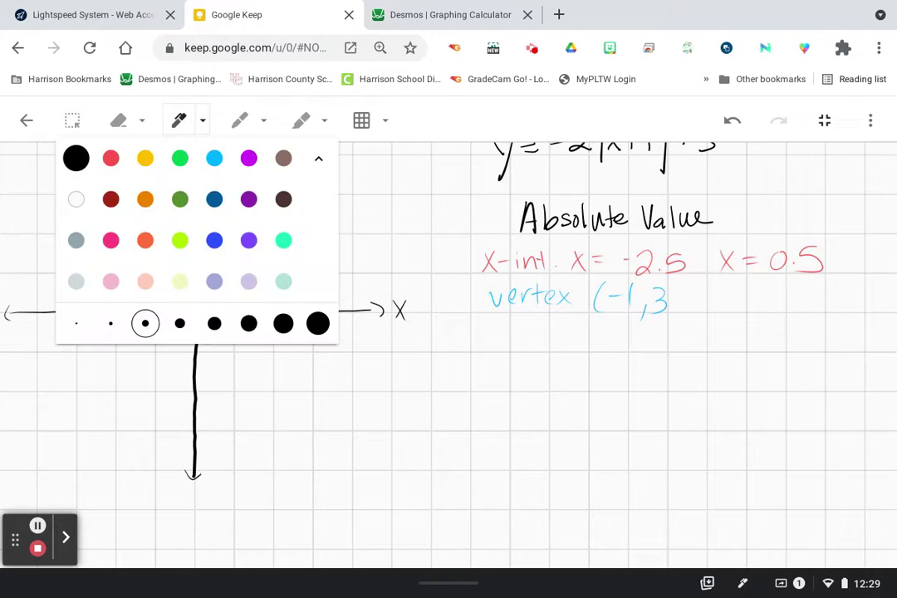
pyautogui.click(240, 121)
pyautogui.click(310, 158)
pyautogui.click(450, 15)
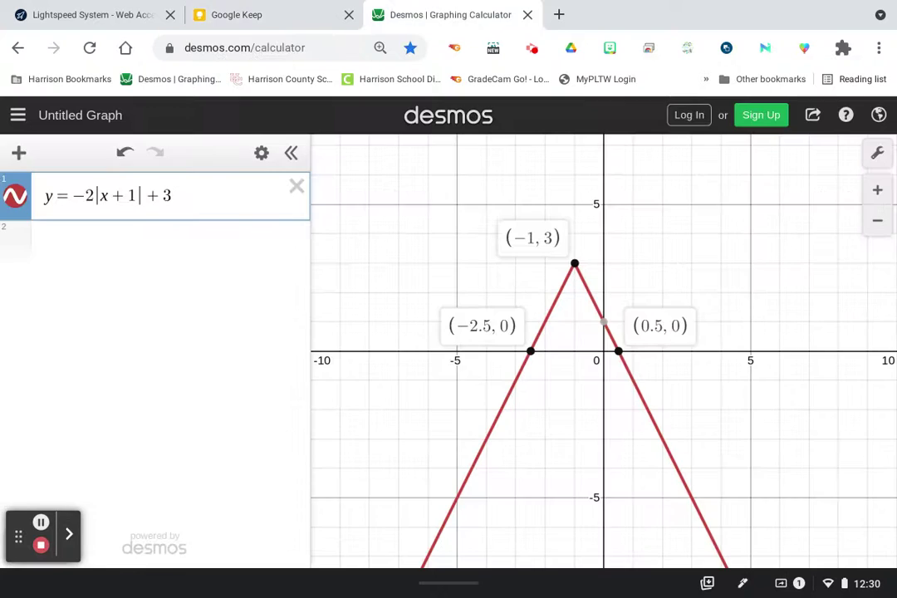
pyautogui.click(603, 322)
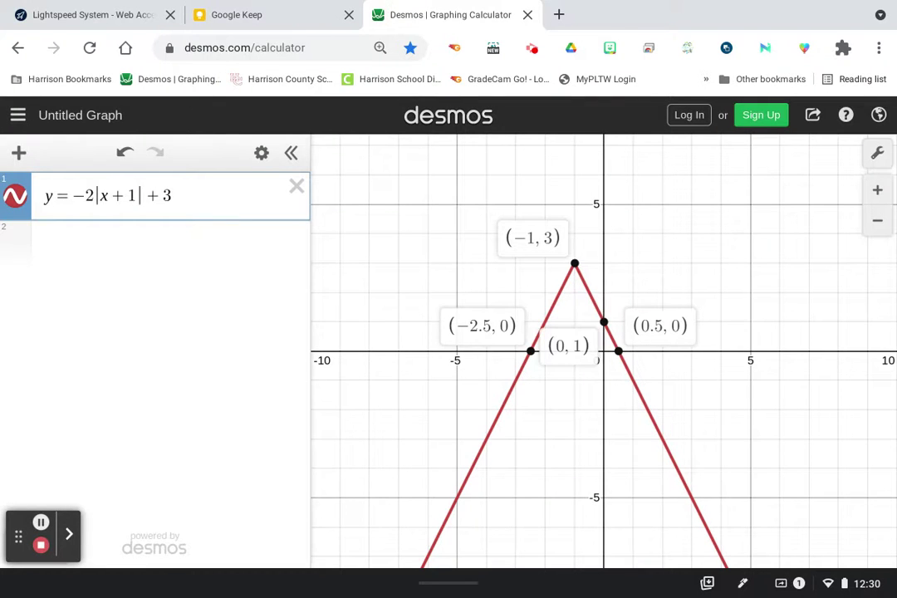
# Step: In Google Keep, write "y-int. (0,1)" and "y = 1" in purple below the vertex note and mark that point on the y-axis
pyautogui.hotkey('ctrl', 'shift', 'Tab')
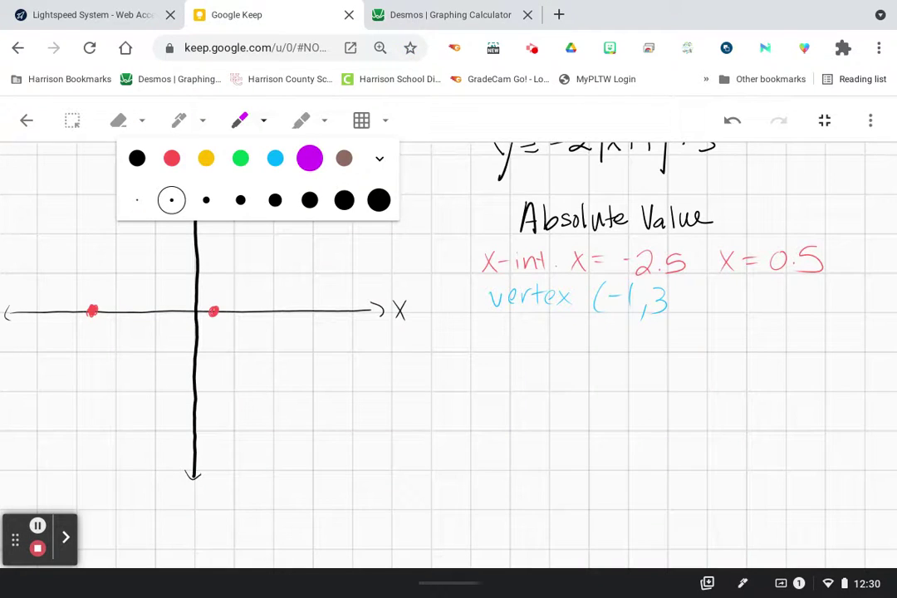
pyautogui.click(486, 334)
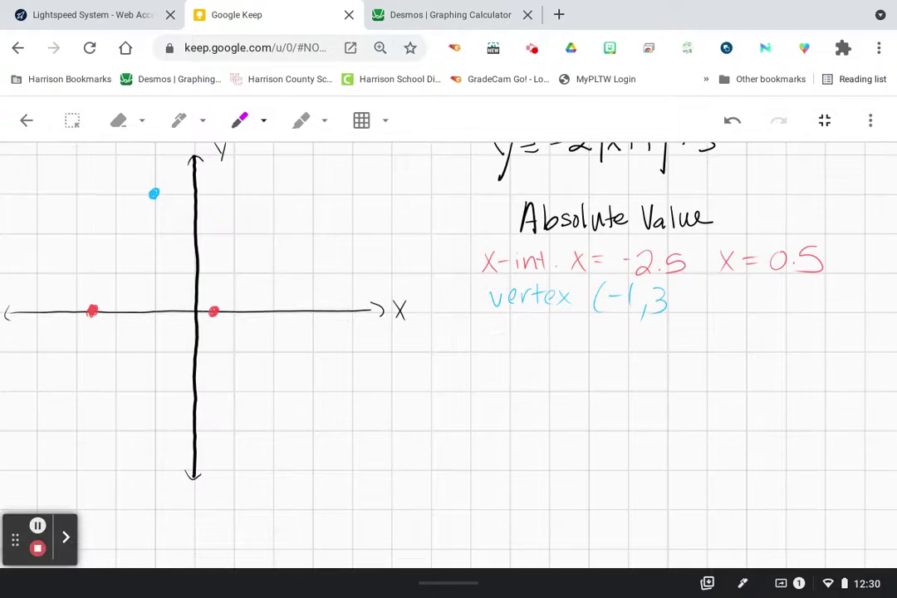
pyautogui.moveTo(490, 372)
pyautogui.mouseDown()
pyautogui.moveTo(495, 405)
pyautogui.moveTo(522, 378)
pyautogui.mouseUp()
pyautogui.moveTo(523, 374)
pyautogui.mouseDown()
pyautogui.moveTo(532, 384)
pyautogui.moveTo(546, 372)
pyautogui.moveTo(593, 383)
pyautogui.moveTo(606, 367)
pyautogui.moveTo(653, 391)
pyautogui.mouseUp()
pyautogui.moveTo(548, 403)
pyautogui.mouseDown()
pyautogui.moveTo(555, 444)
pyautogui.moveTo(592, 412)
pyautogui.mouseUp()
pyautogui.moveTo(575, 422); pyautogui.dragTo(605, 428)
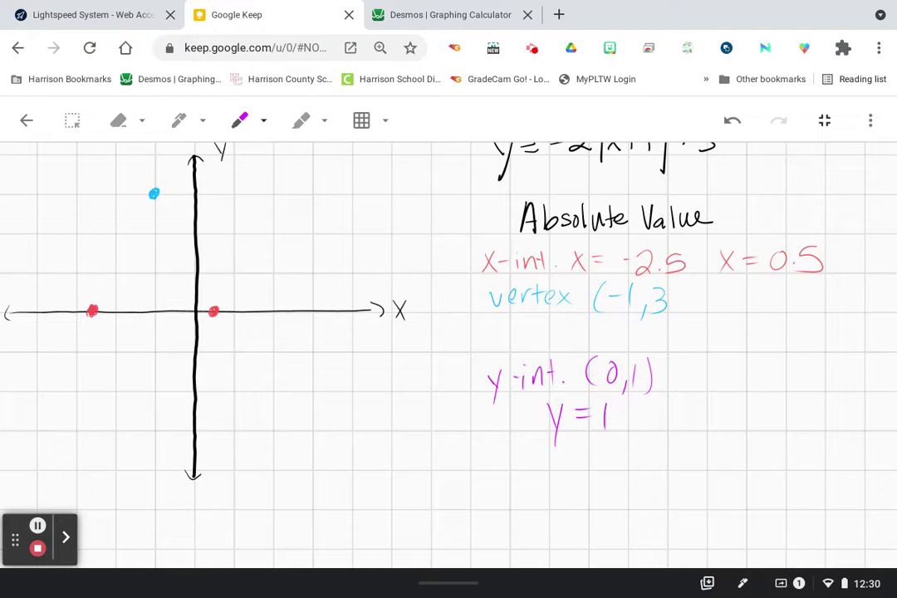
pyautogui.moveTo(195, 267); pyautogui.dragTo(194, 272)
# Step: Draw the absolute value graph in red from the vertex down through the plotted intercepts, with an arrowhead on each branch
pyautogui.click(179, 120)
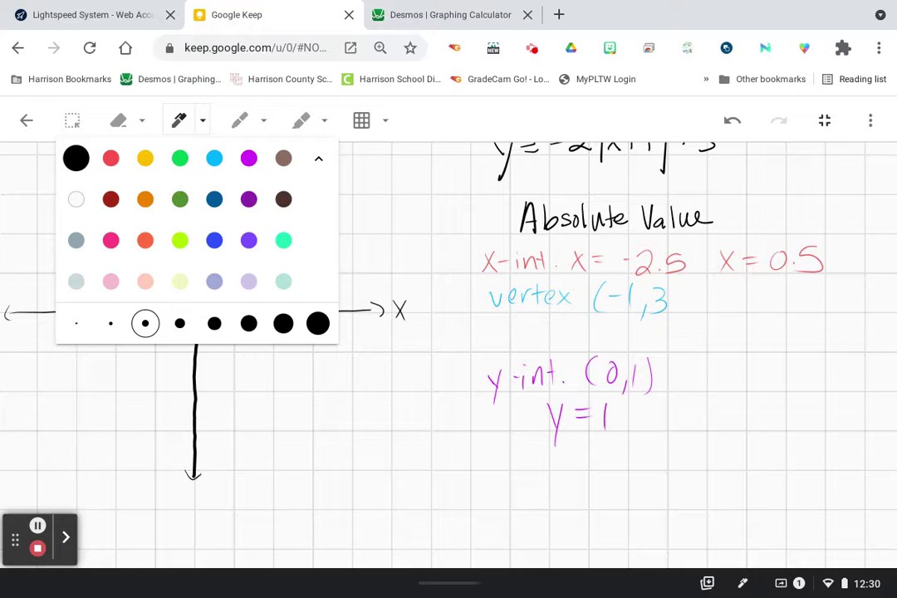
pyautogui.click(111, 157)
pyautogui.click(178, 120)
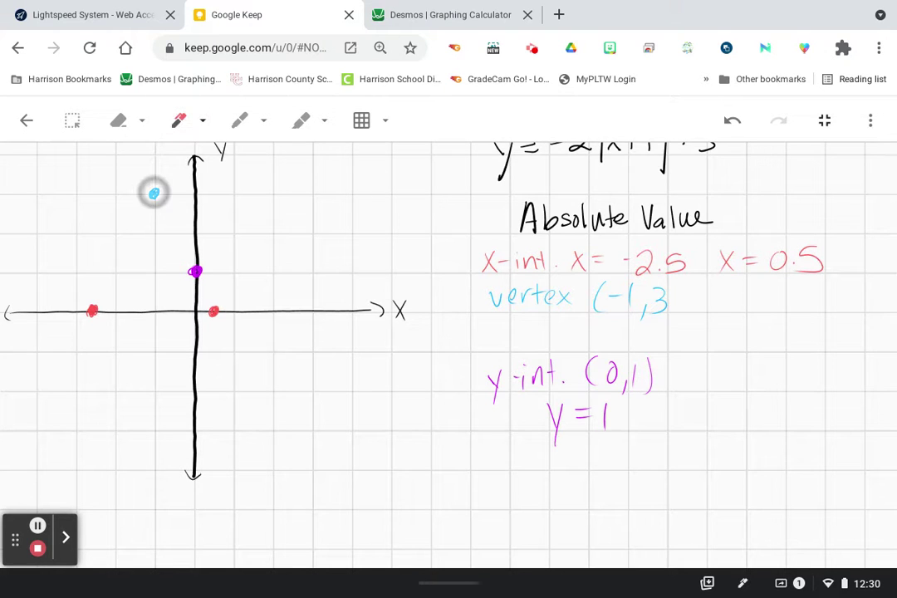
pyautogui.moveTo(154, 193)
pyautogui.mouseDown()
pyautogui.moveTo(41, 402)
pyautogui.moveTo(60, 392)
pyautogui.mouseUp()
pyautogui.moveTo(154, 194)
pyautogui.mouseDown()
pyautogui.moveTo(203, 284)
pyautogui.moveTo(249, 410)
pyautogui.moveTo(260, 399)
pyautogui.mouseUp()
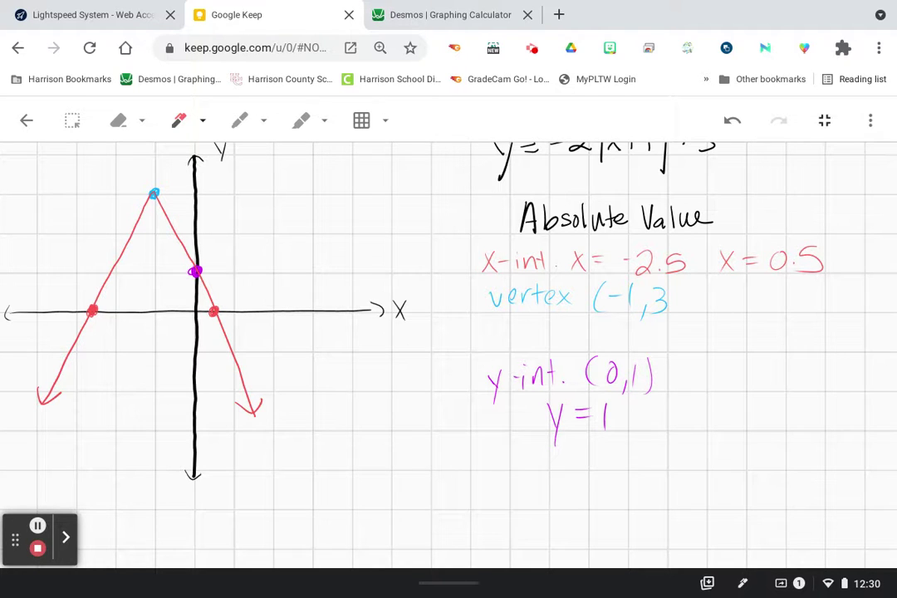
# Step: Switch the pen colour to blue and add the closing parenthesis to the vertex note so it reads (-1,3)
pyautogui.scroll(2, 399, 376)
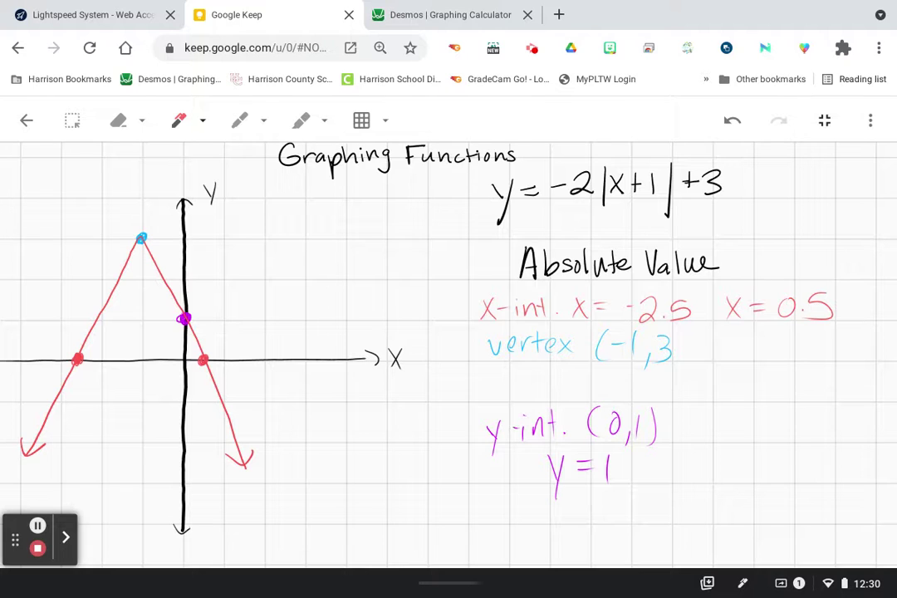
pyautogui.click(239, 120)
pyautogui.click(263, 121)
pyautogui.click(275, 158)
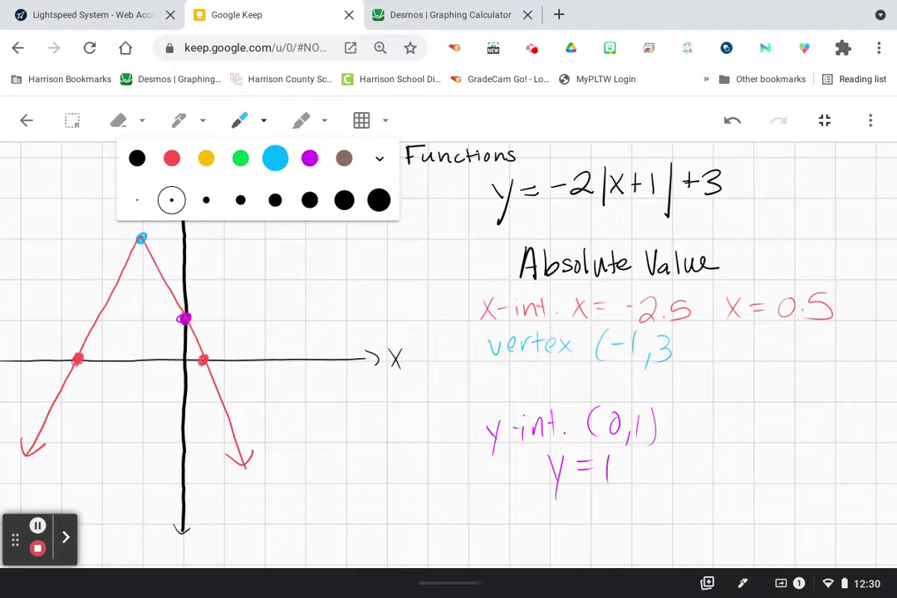
pyautogui.click(202, 100)
pyautogui.moveTo(678, 332); pyautogui.dragTo(679, 364)
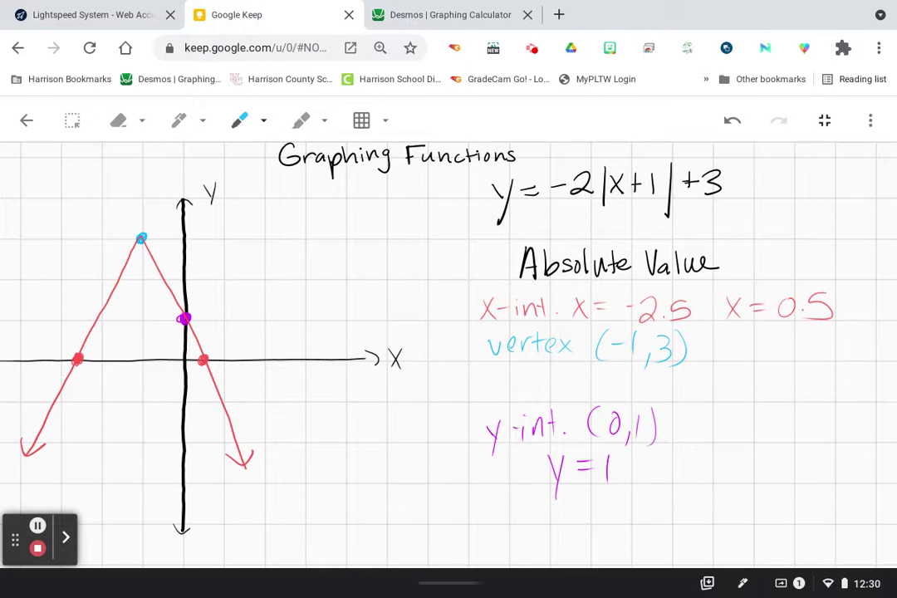
# Step: Write "5x - 4y = -16" in black on the blank area below the first example and draw labelled x and y axes under it
pyautogui.scroll(-5, 399, 374)
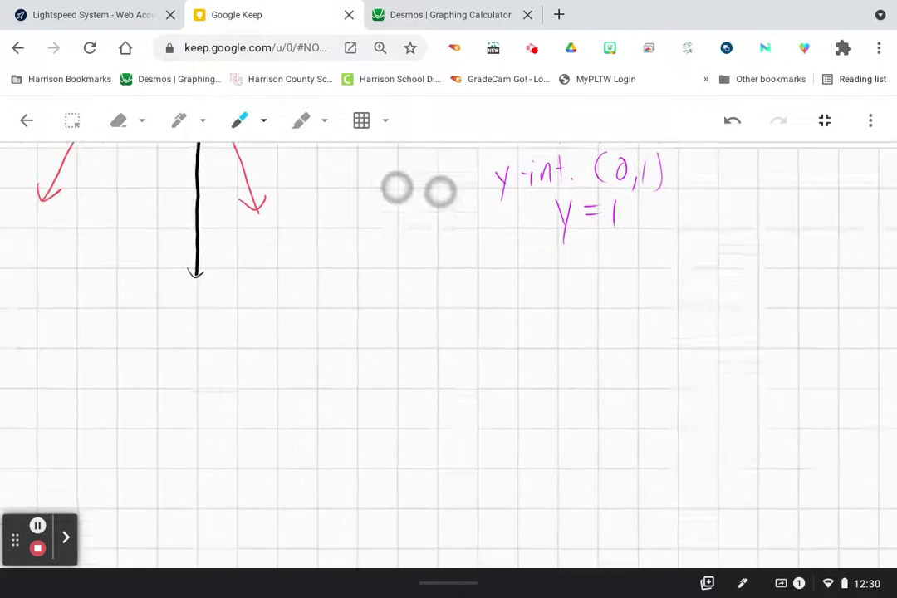
pyautogui.scroll(-3, 384, 351)
pyautogui.click(179, 120)
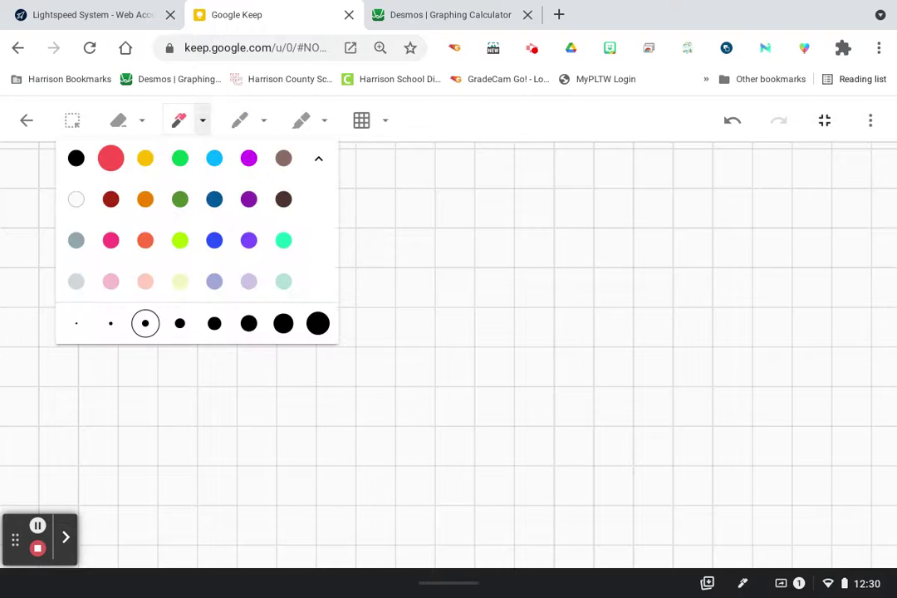
pyautogui.click(76, 158)
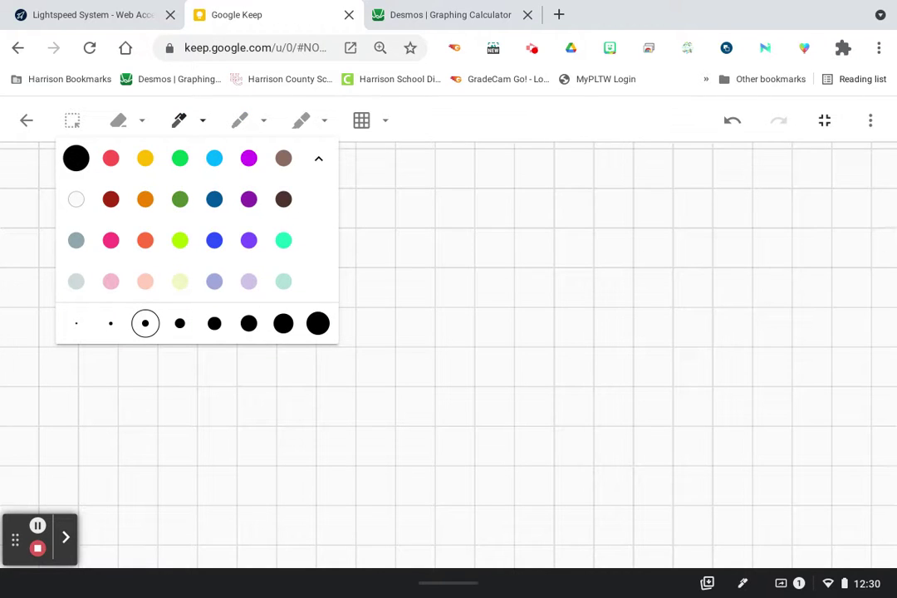
pyautogui.click(177, 123)
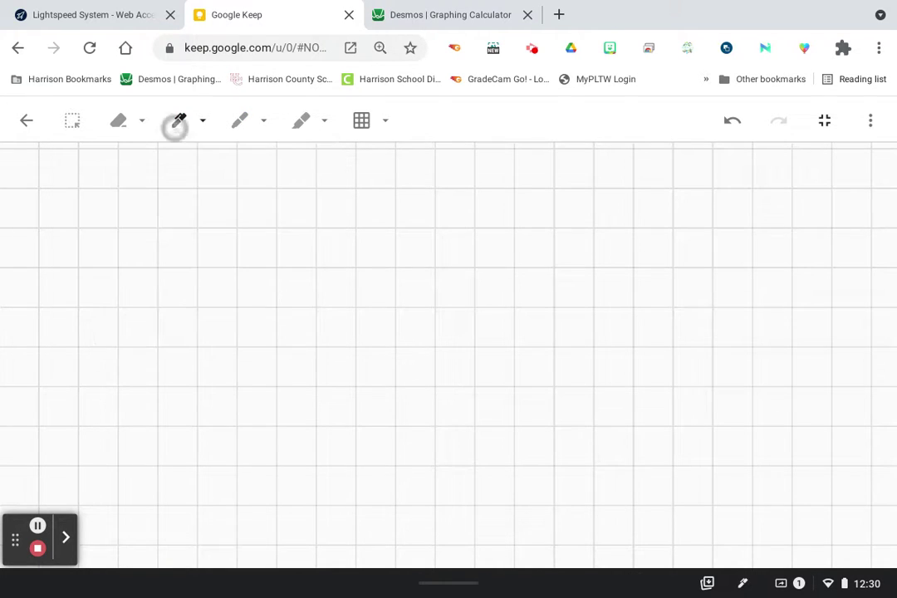
pyautogui.moveTo(125, 160)
pyautogui.mouseDown()
pyautogui.moveTo(120, 181)
pyautogui.moveTo(100, 187)
pyautogui.mouseUp()
pyautogui.moveTo(126, 167)
pyautogui.mouseDown()
pyautogui.moveTo(146, 188)
pyautogui.moveTo(128, 182)
pyautogui.moveTo(125, 189)
pyautogui.mouseUp()
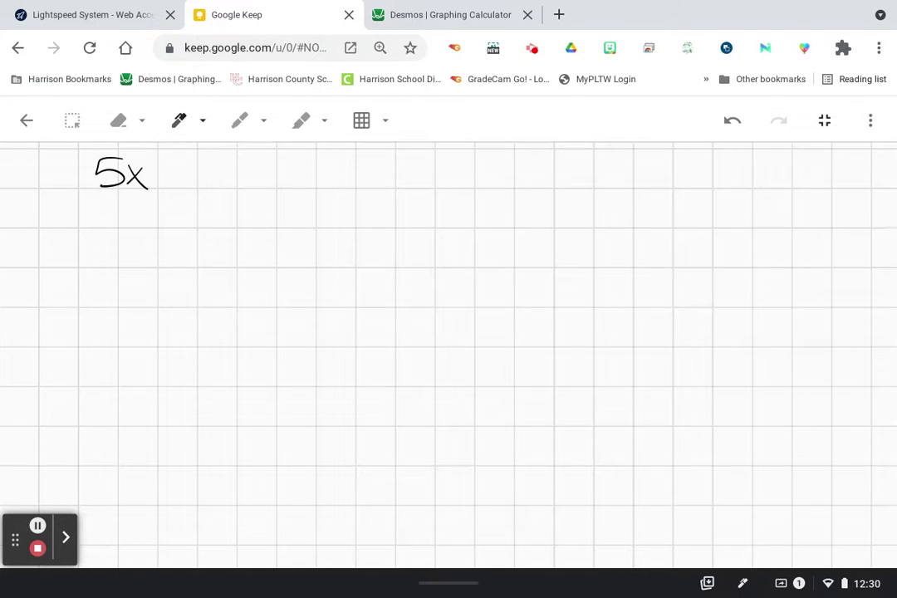
pyautogui.moveTo(158, 174); pyautogui.dragTo(175, 174)
pyautogui.moveTo(185, 162); pyautogui.dragTo(196, 185)
pyautogui.moveTo(202, 164)
pyautogui.mouseDown()
pyautogui.moveTo(215, 204)
pyautogui.moveTo(249, 170)
pyautogui.mouseUp()
pyautogui.moveTo(235, 178)
pyautogui.mouseDown()
pyautogui.moveTo(276, 171)
pyautogui.moveTo(290, 184)
pyautogui.mouseUp()
pyautogui.moveTo(315, 158); pyautogui.dragTo(306, 174)
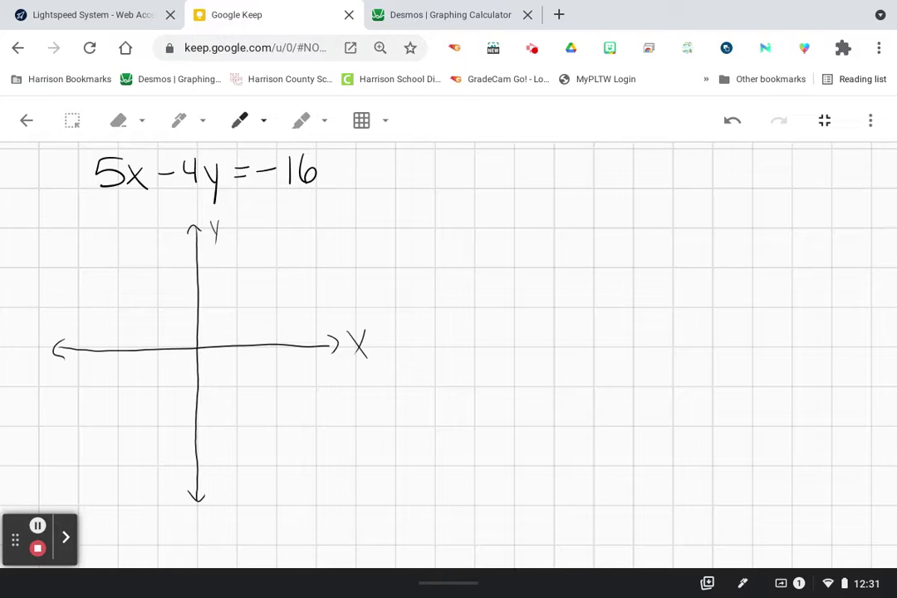
# Step: In Desmos, delete the absolute value equation and enter 5x as the start of a new equation on the first line
pyautogui.hotkey('ctrl', 'Tab')
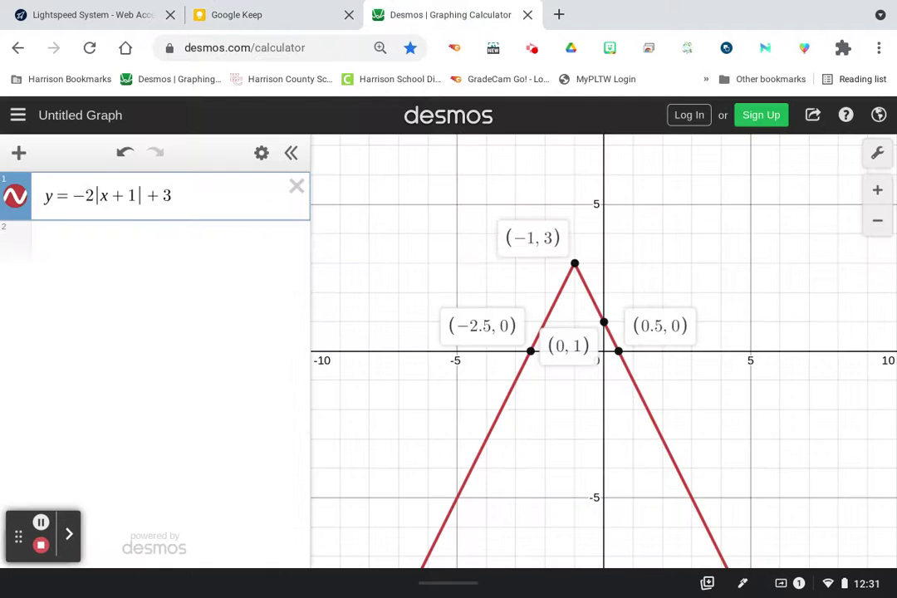
pyautogui.click(297, 186)
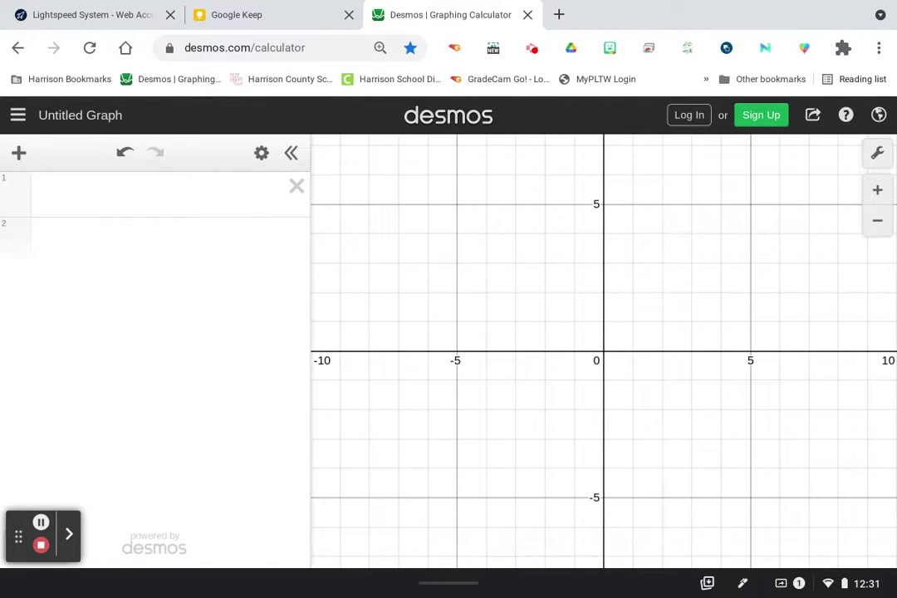
pyautogui.moveTo(19, 536); pyautogui.dragTo(56, 432)
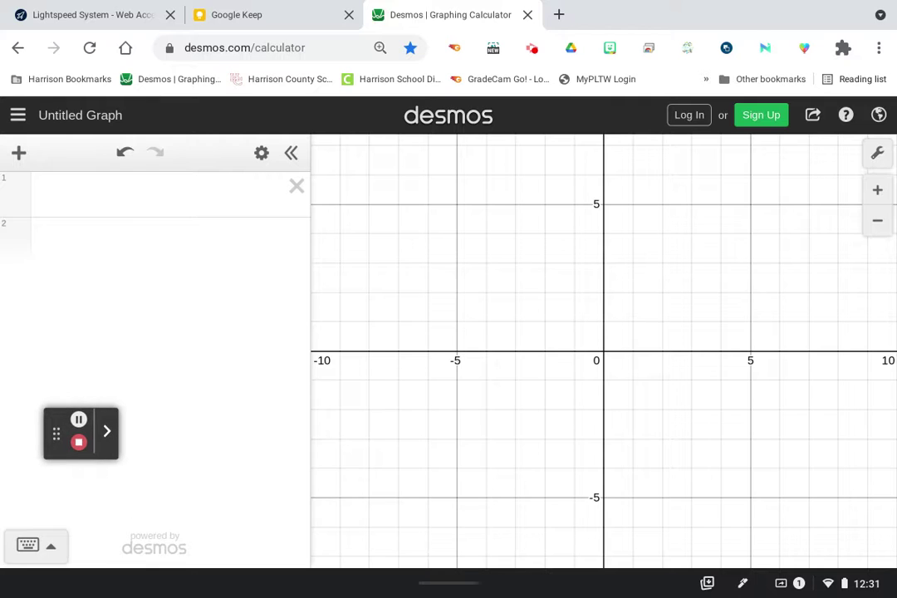
pyautogui.click(50, 543)
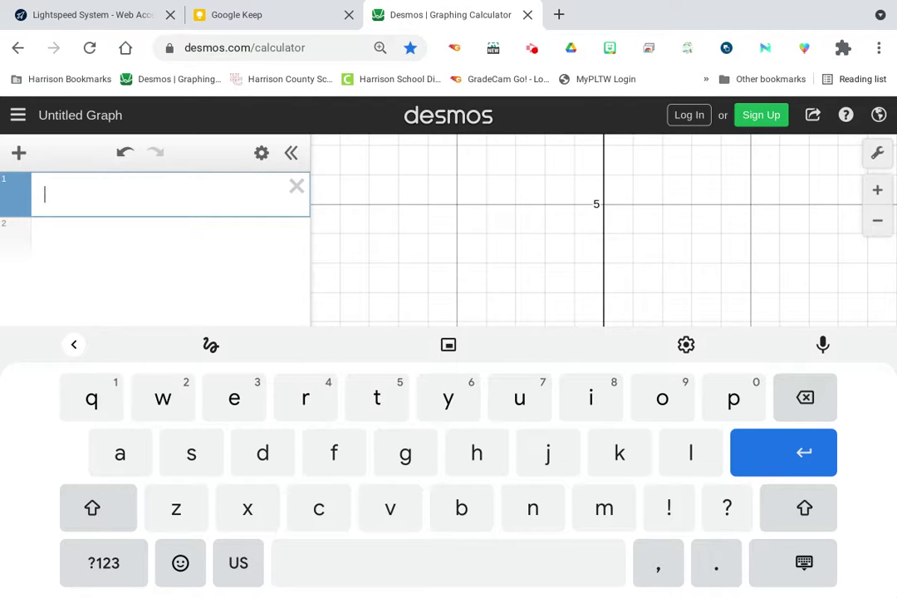
pyautogui.click(104, 563)
pyautogui.click(377, 398)
pyautogui.click(104, 563)
pyautogui.click(247, 507)
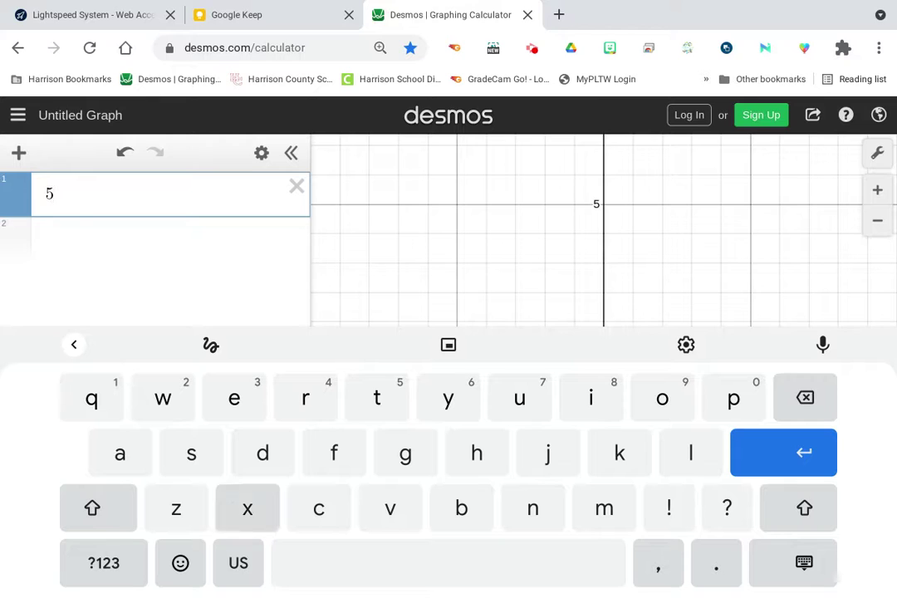
pyautogui.click(104, 564)
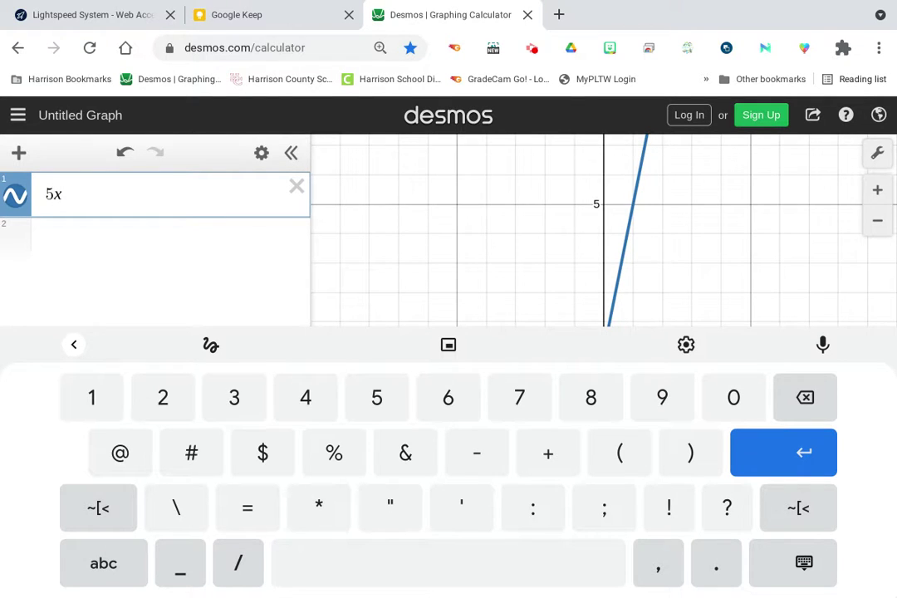
pyautogui.click(98, 508)
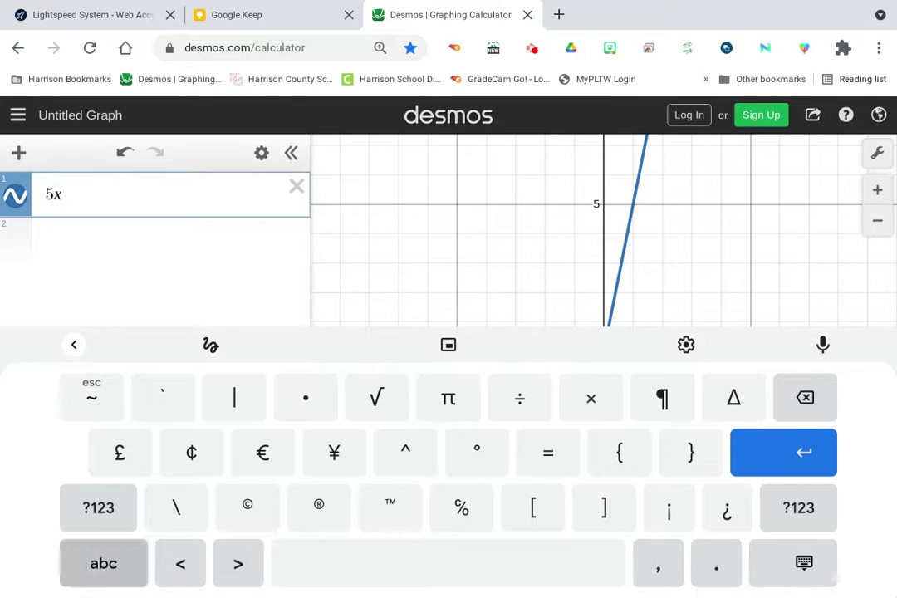
pyautogui.click(101, 564)
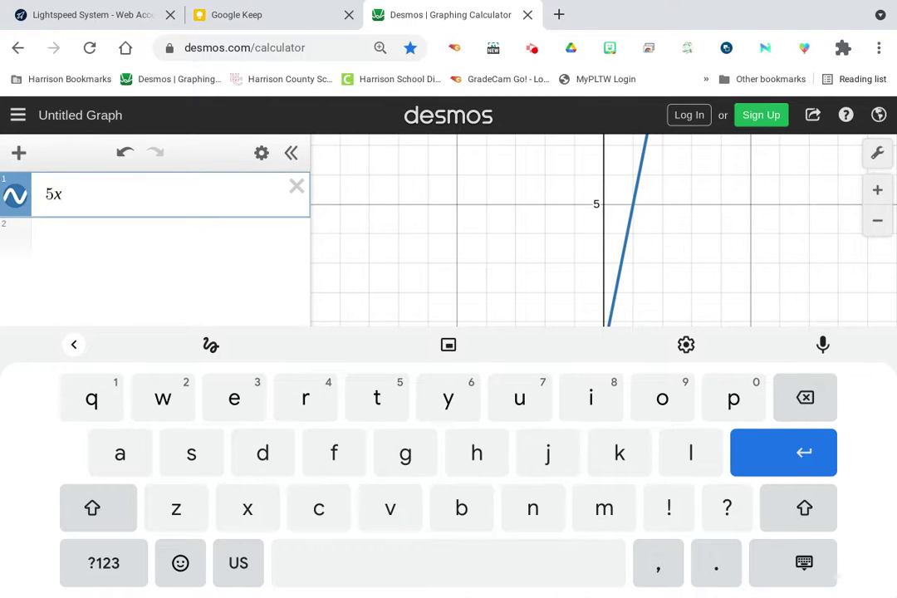
pyautogui.click(533, 48)
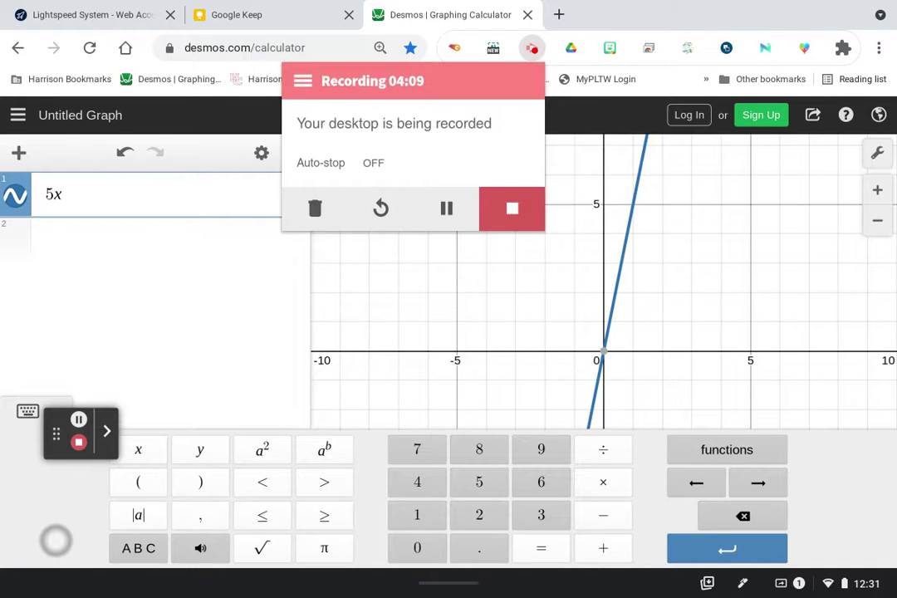
pyautogui.click(47, 457)
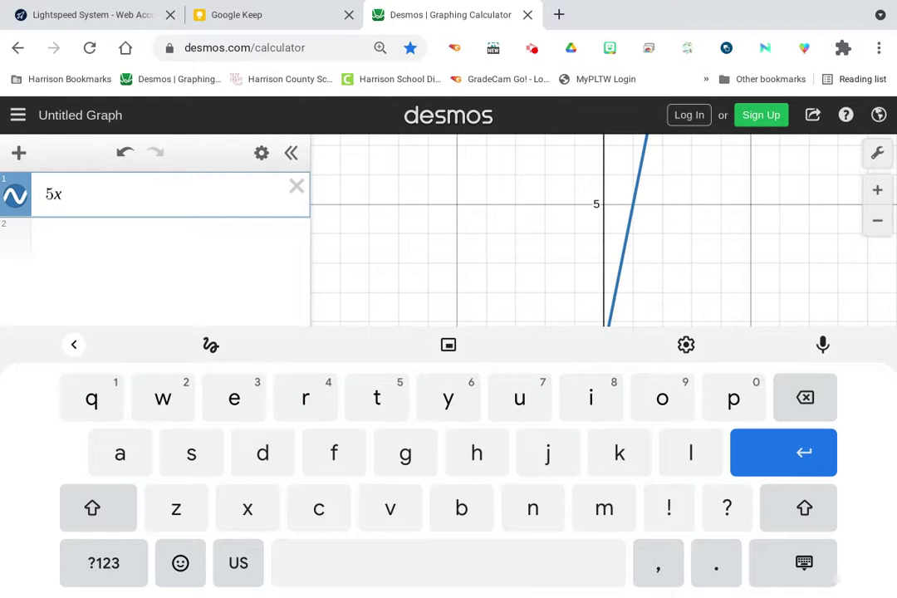
# Step: Extend the Desmos expression from 5x to 5x − 4y
pyautogui.click(804, 563)
pyautogui.write('-')
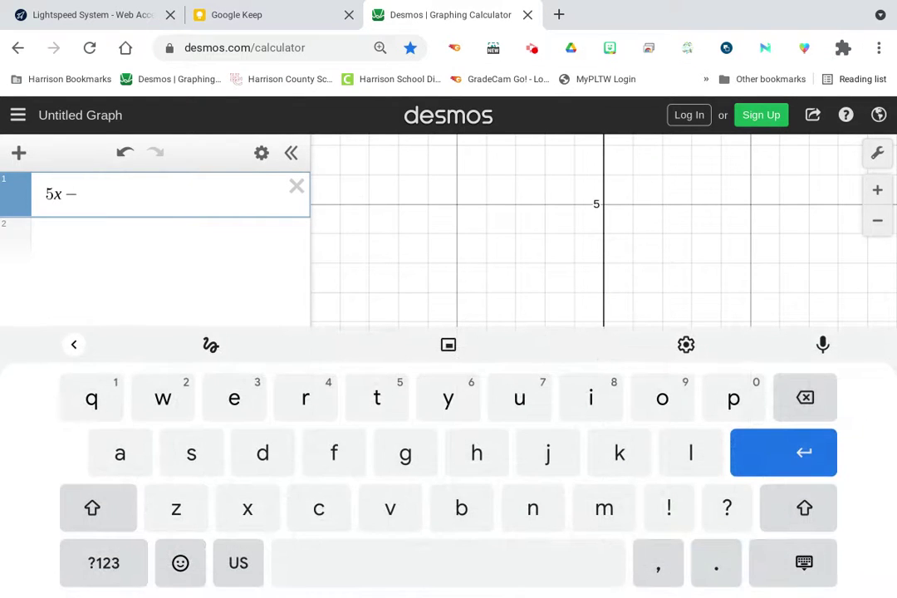
pyautogui.click(804, 564)
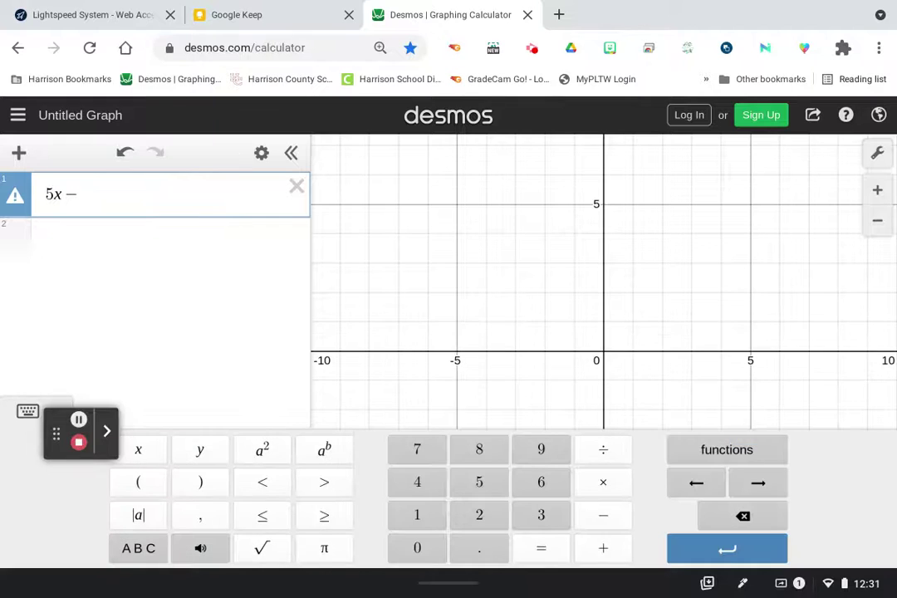
pyautogui.write('4')
pyautogui.click(804, 563)
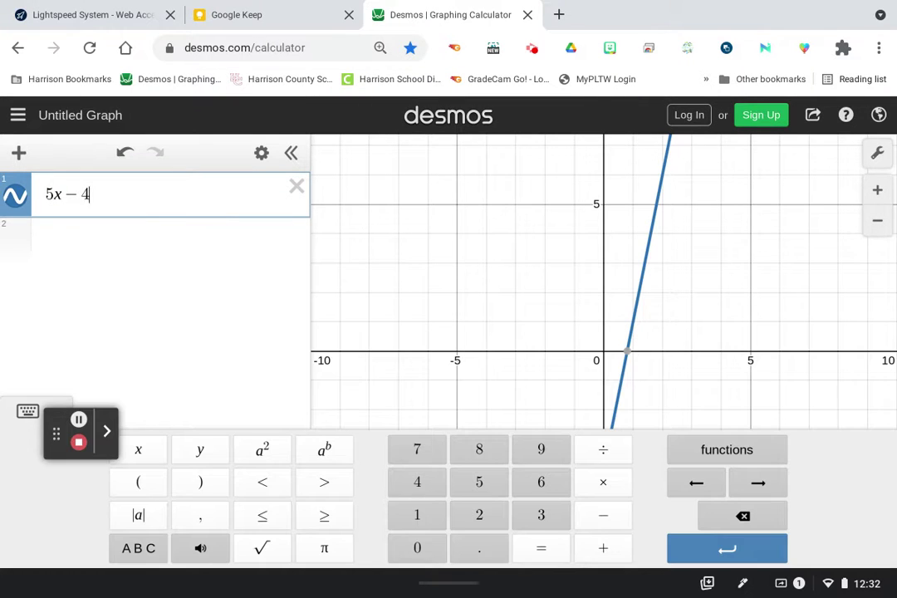
pyautogui.write('y')
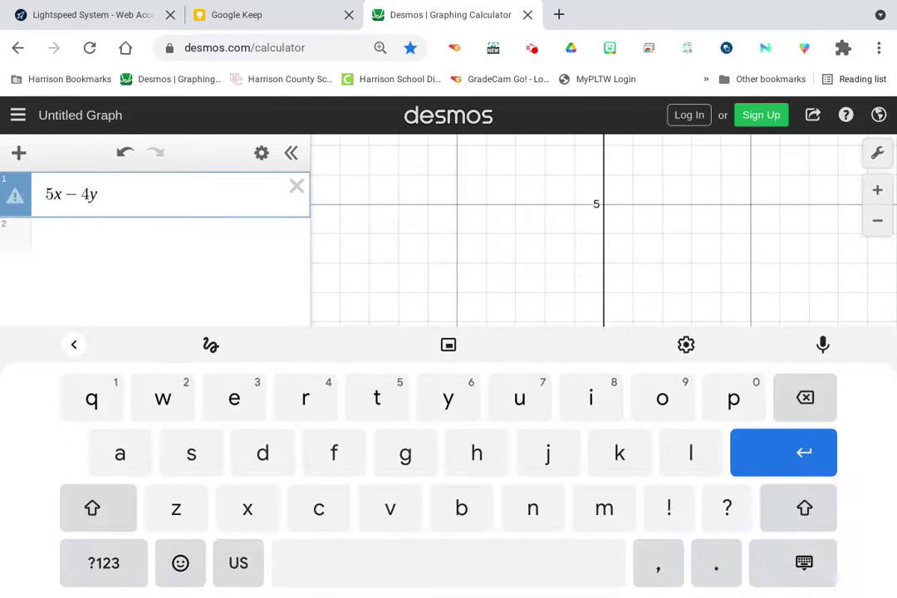
# Step: Complete the equation as 5x − 4y = −16 and show the coordinates of the line's x-intercept and y-intercept
pyautogui.click(805, 564)
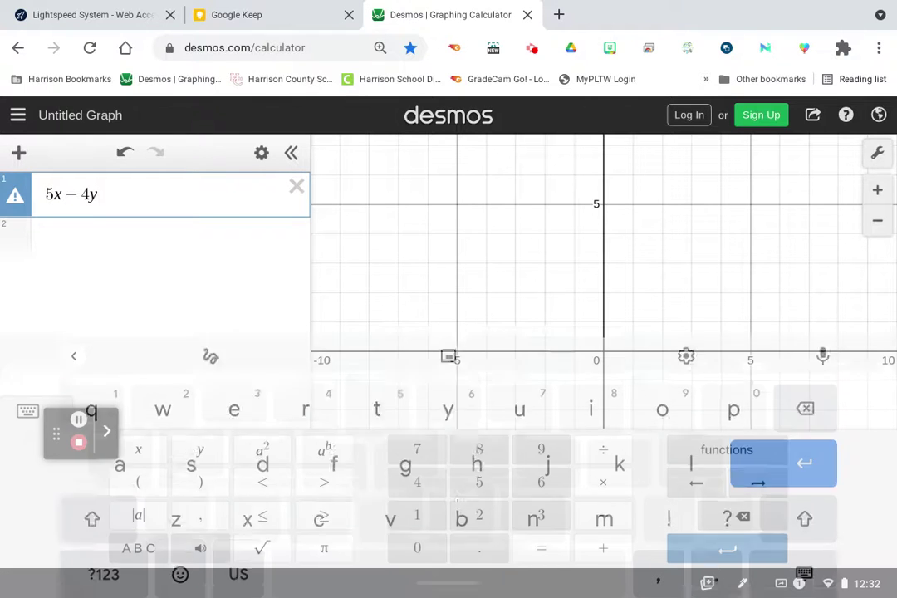
pyautogui.write('=')
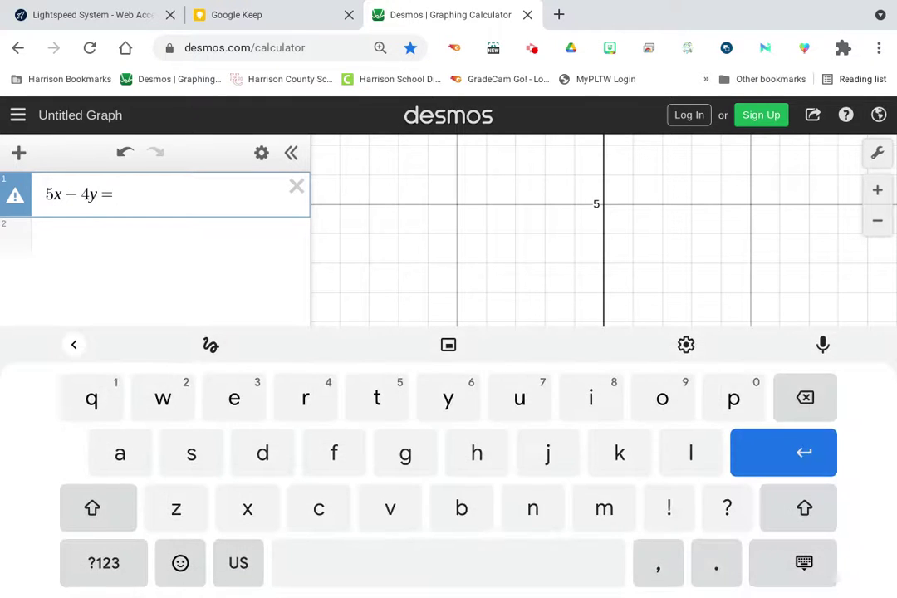
pyautogui.click(802, 563)
pyautogui.click(603, 515)
pyautogui.click(802, 563)
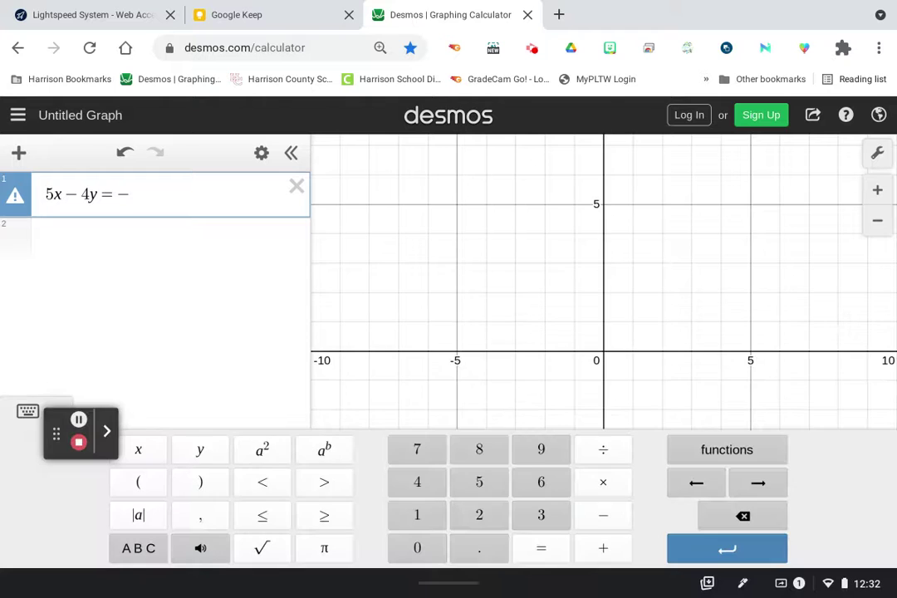
pyautogui.write('1n')
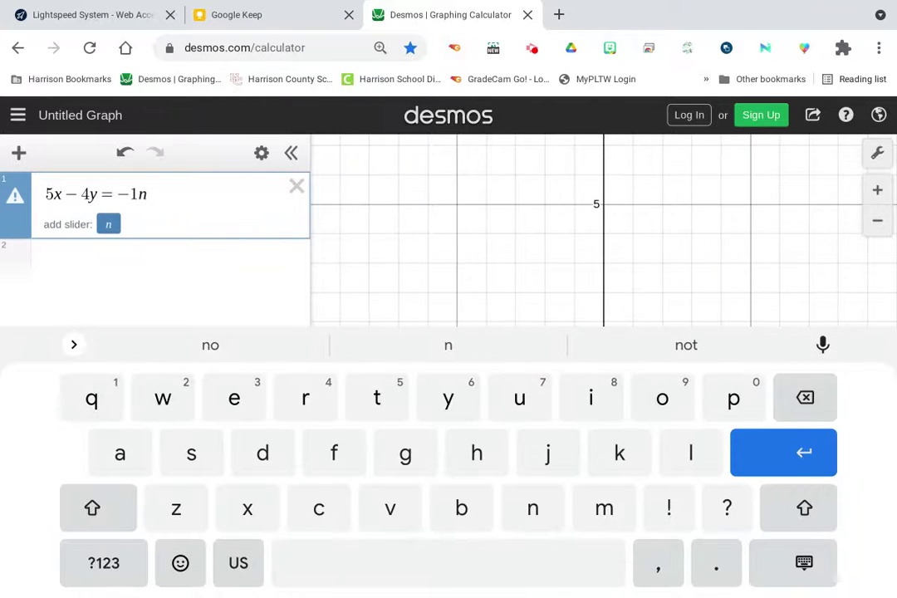
pyautogui.press('BackSpace')
pyautogui.press('BackSpace')
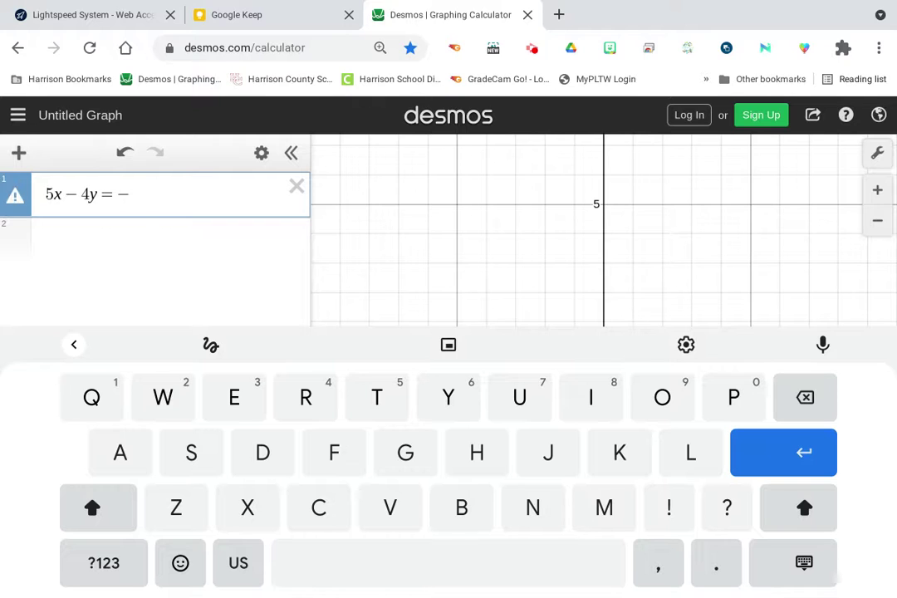
pyautogui.click(104, 563)
pyautogui.write('16')
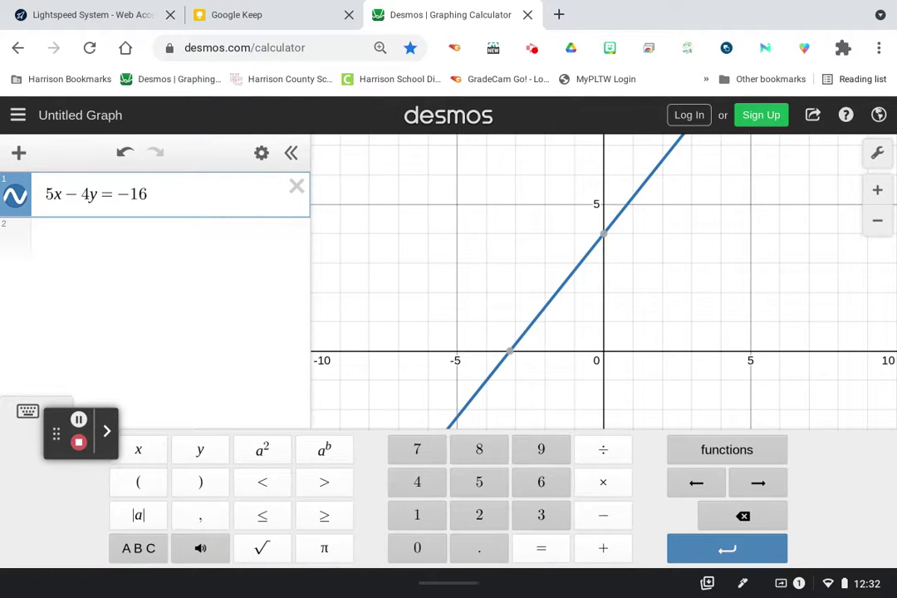
pyautogui.click(510, 352)
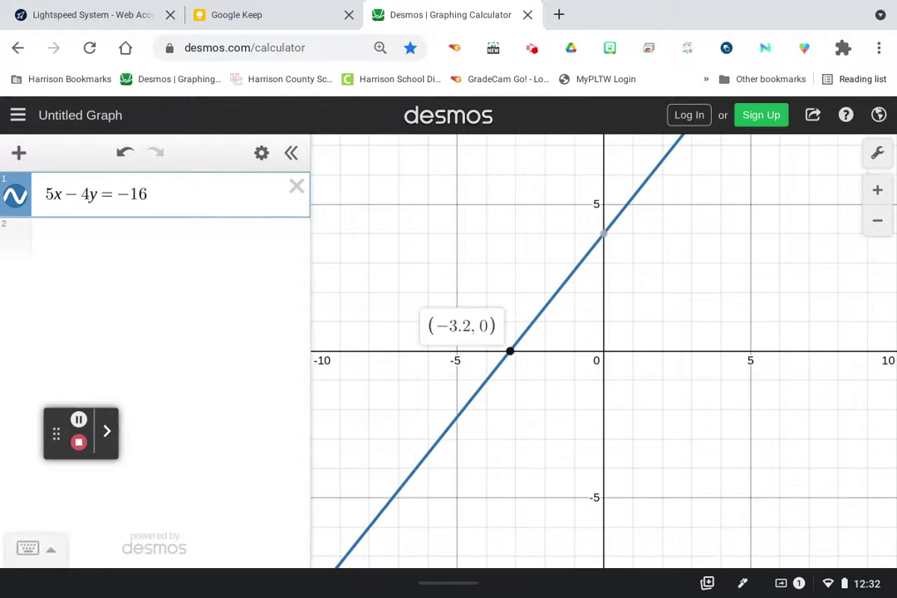
pyautogui.click(604, 235)
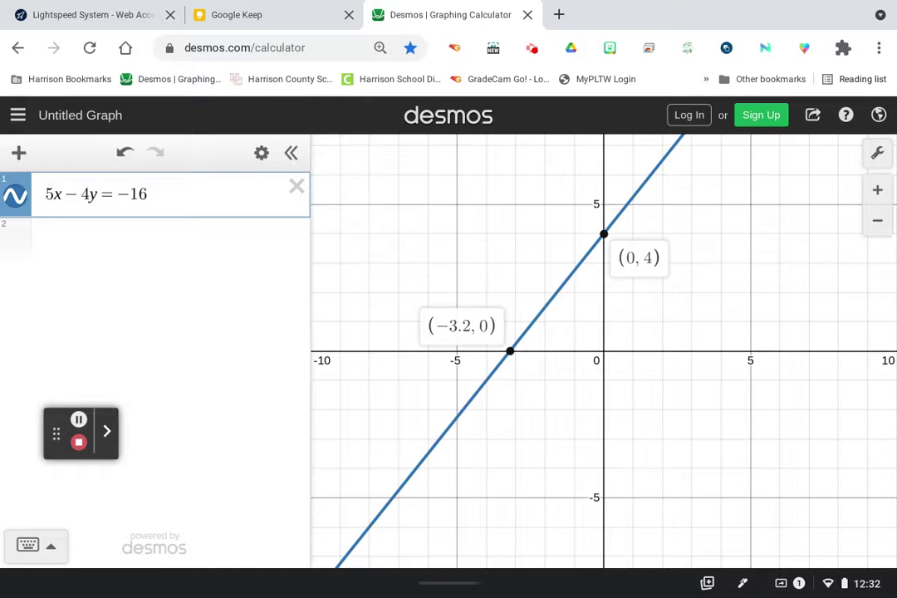
# Step: Switch to Google Keep, set the pen colour to red and mark the line's x-intercept with a dot on the negative x-axis
pyautogui.click(237, 14)
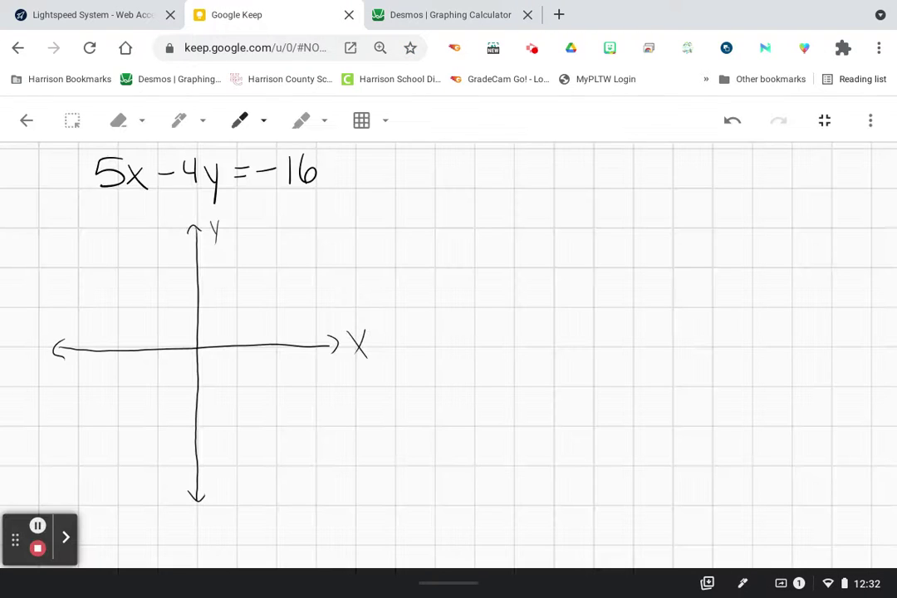
pyautogui.click(178, 121)
pyautogui.click(202, 121)
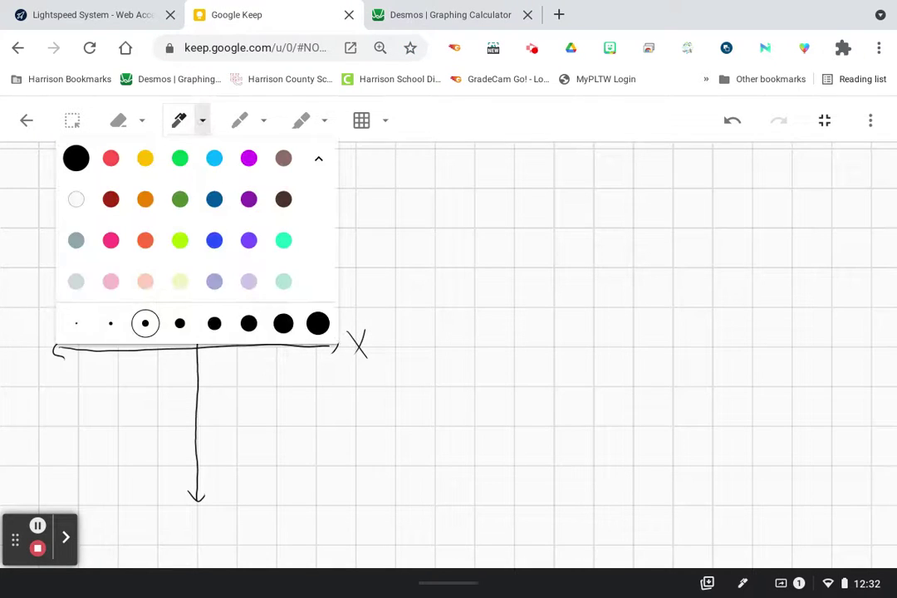
pyautogui.click(110, 158)
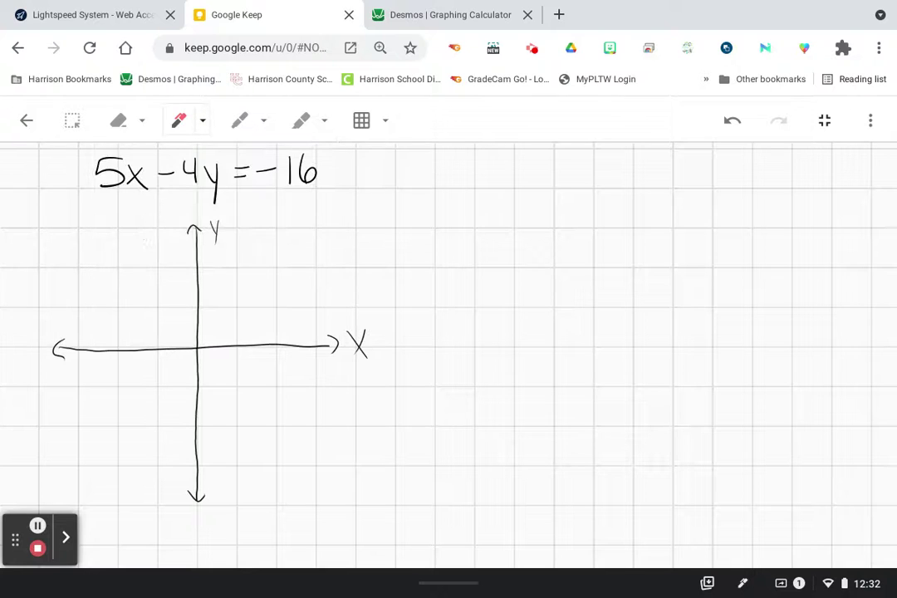
pyautogui.click(66, 345)
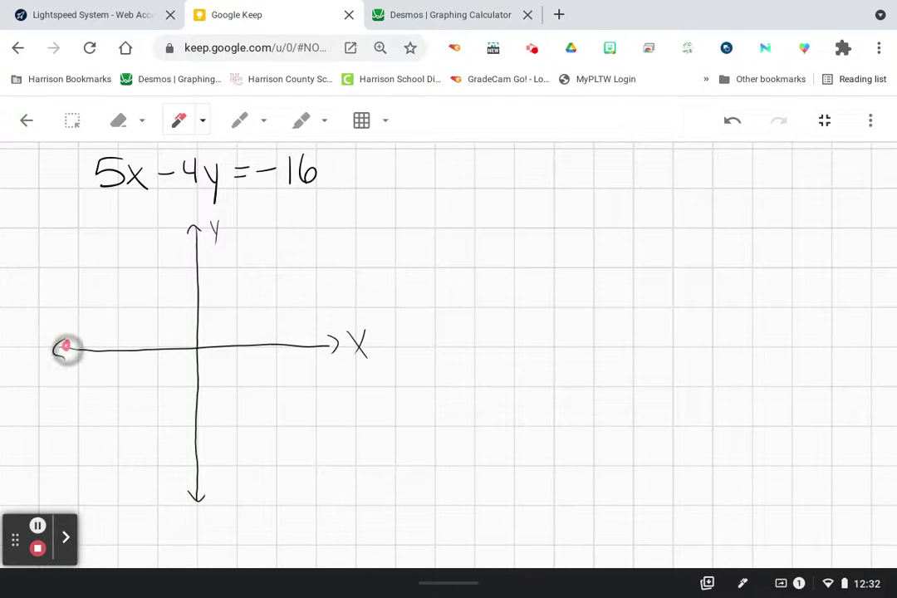
# Step: Write the note "x-int. x = -3.2" in red in the blank area beside the axes
pyautogui.moveTo(507, 247)
pyautogui.mouseDown()
pyautogui.moveTo(520, 267)
pyautogui.moveTo(504, 267)
pyautogui.moveTo(540, 261)
pyautogui.mouseUp()
pyautogui.moveTo(552, 252); pyautogui.dragTo(573, 264)
pyautogui.moveTo(567, 253); pyautogui.dragTo(623, 257)
pyautogui.click(587, 260)
pyautogui.moveTo(636, 245)
pyautogui.mouseDown()
pyautogui.moveTo(647, 253)
pyautogui.moveTo(638, 262)
pyautogui.moveTo(683, 265)
pyautogui.mouseUp()
pyautogui.click(654, 260)
pyautogui.moveTo(593, 235); pyautogui.dragTo(600, 244)
pyautogui.moveTo(600, 235); pyautogui.dragTo(593, 244)
pyautogui.moveTo(608, 237); pyautogui.dragTo(616, 237)
pyautogui.moveTo(609, 242); pyautogui.dragTo(616, 241)
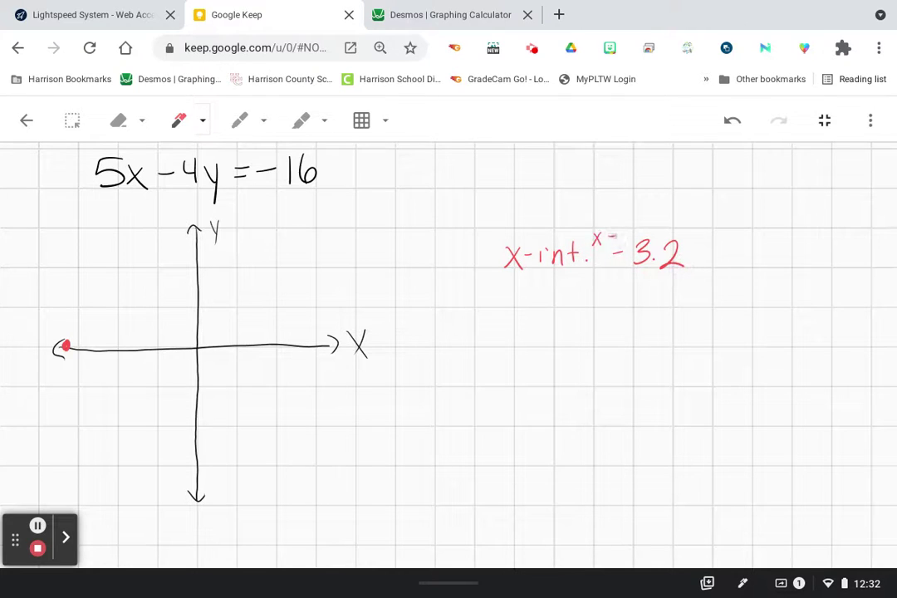
# Step: After rechecking the Desmos graph, write "y-int. y = 4" in light blue below the x-intercept note and plot the y-intercept dot above the y-axis
pyautogui.hotkey('ctrl', 'Tab')
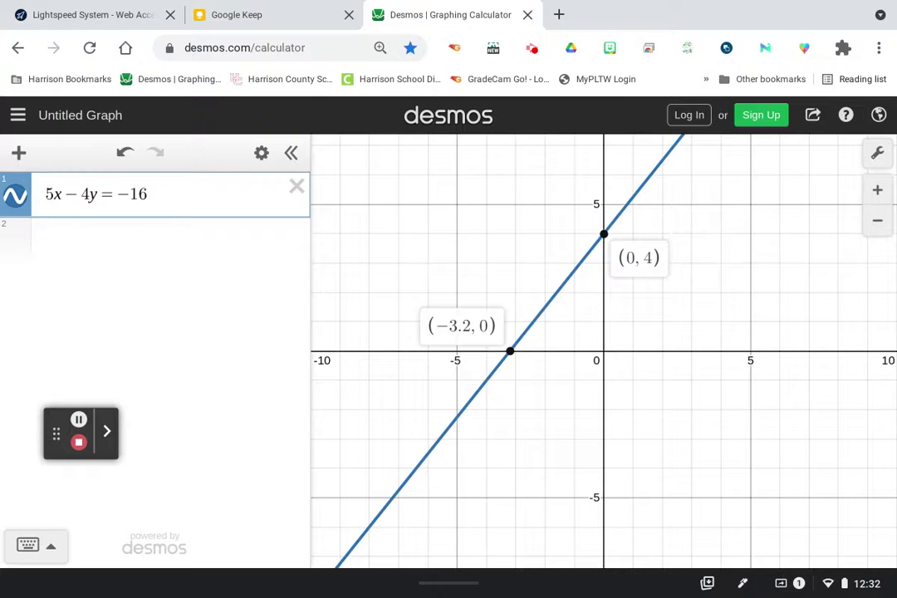
pyautogui.hotkey('ctrl', 'shift', 'Tab')
pyautogui.click(178, 121)
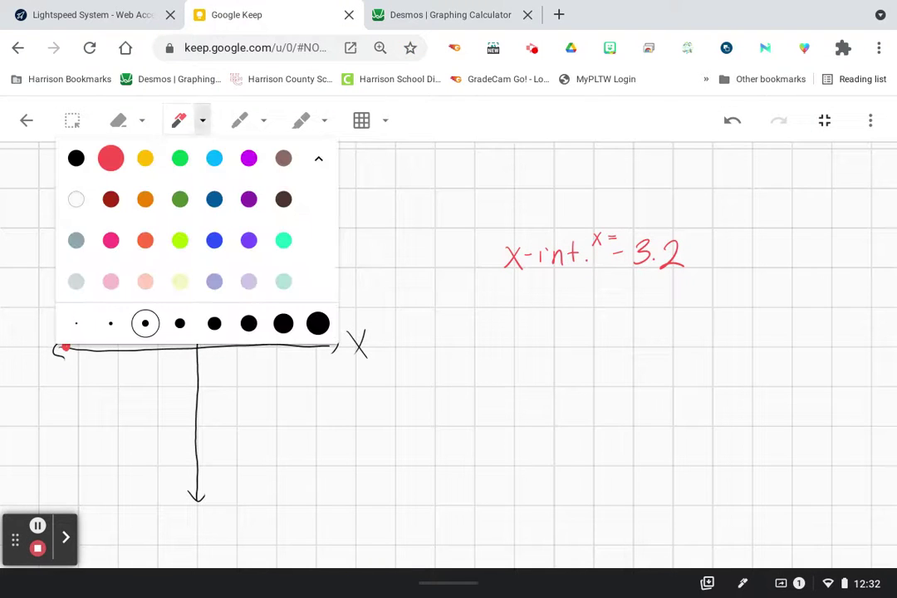
pyautogui.click(215, 156)
pyautogui.click(179, 120)
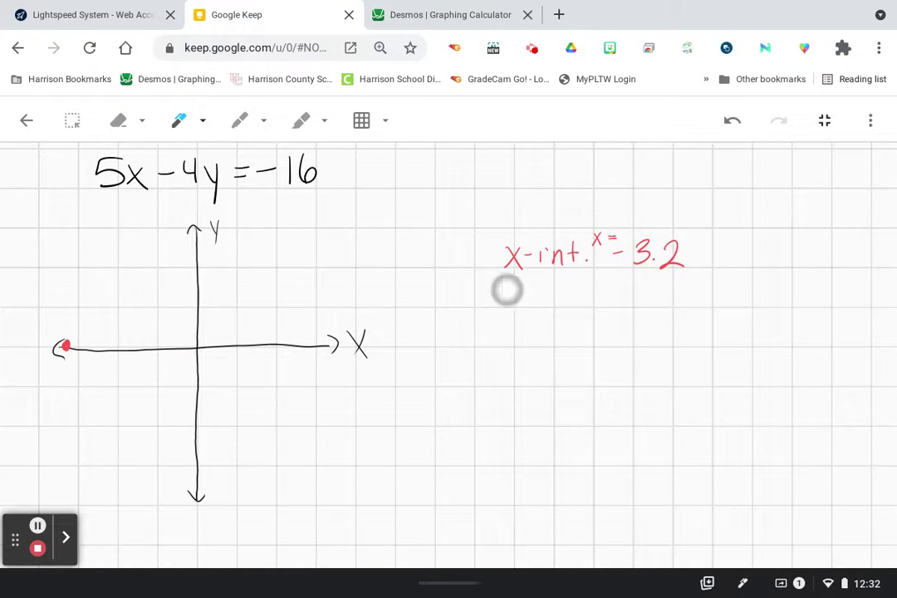
pyautogui.moveTo(509, 288)
pyautogui.mouseDown()
pyautogui.moveTo(515, 325)
pyautogui.moveTo(546, 284)
pyautogui.moveTo(617, 324)
pyautogui.moveTo(648, 293)
pyautogui.mouseUp()
pyautogui.click(587, 301)
pyautogui.moveTo(636, 301); pyautogui.dragTo(668, 314)
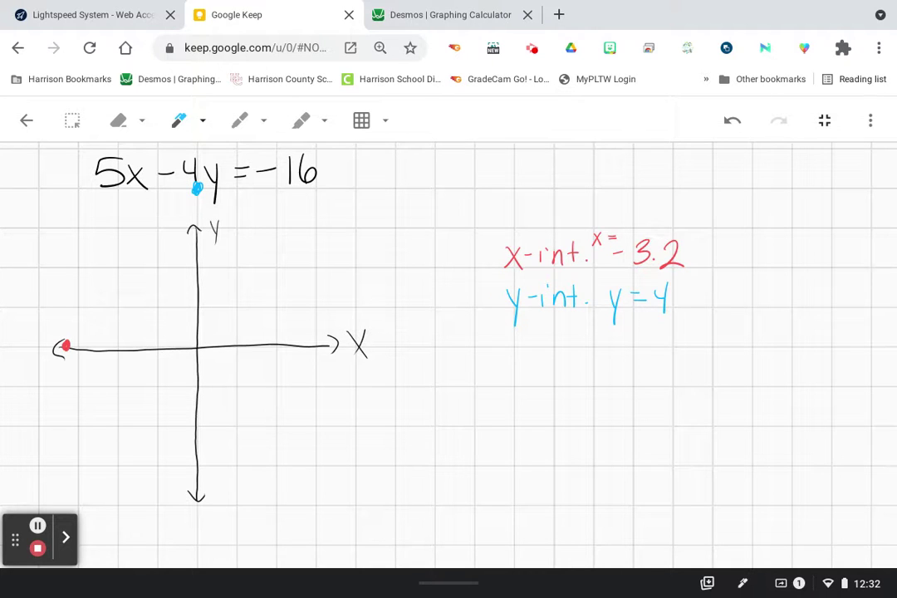
# Step: Write "Linear" in black above the intercept notes and draw a line with arrowheads through the red and blue dots
pyautogui.click(203, 120)
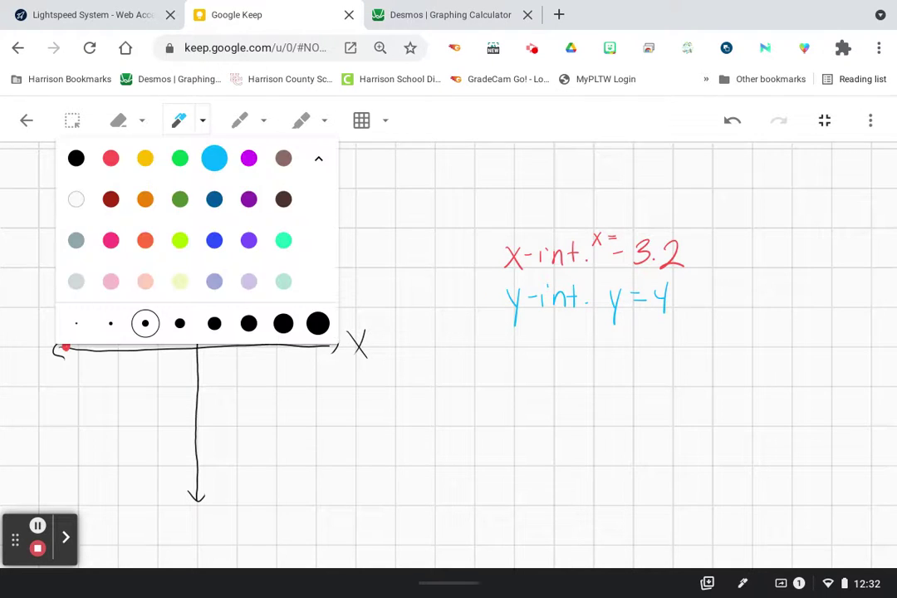
pyautogui.click(76, 158)
pyautogui.moveTo(521, 164)
pyautogui.mouseDown()
pyautogui.moveTo(540, 191)
pyautogui.moveTo(589, 190)
pyautogui.mouseUp()
pyautogui.moveTo(598, 176)
pyautogui.mouseDown()
pyautogui.moveTo(600, 188)
pyautogui.moveTo(622, 172)
pyautogui.mouseUp()
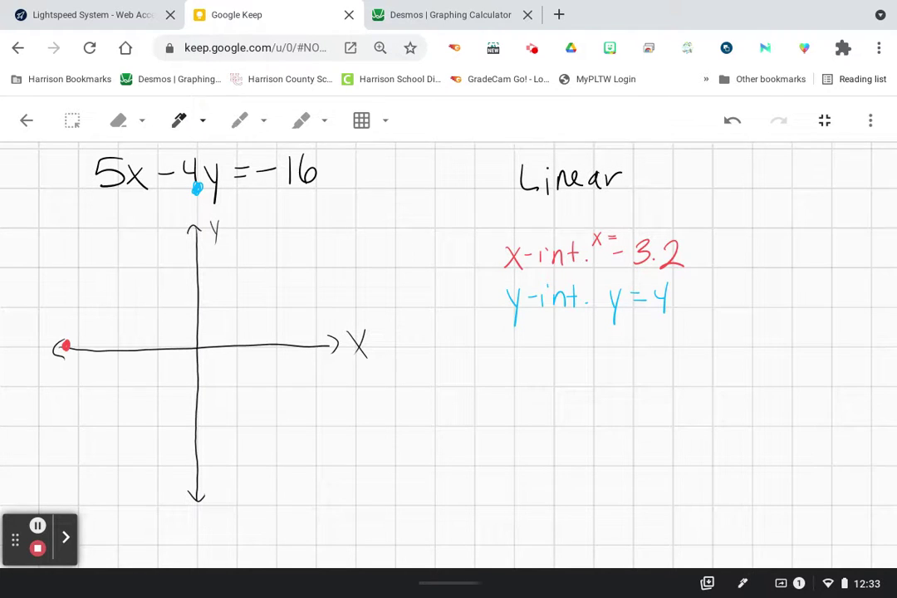
pyautogui.moveTo(25, 399)
pyautogui.mouseDown()
pyautogui.moveTo(214, 178)
pyautogui.moveTo(34, 399)
pyautogui.mouseUp()
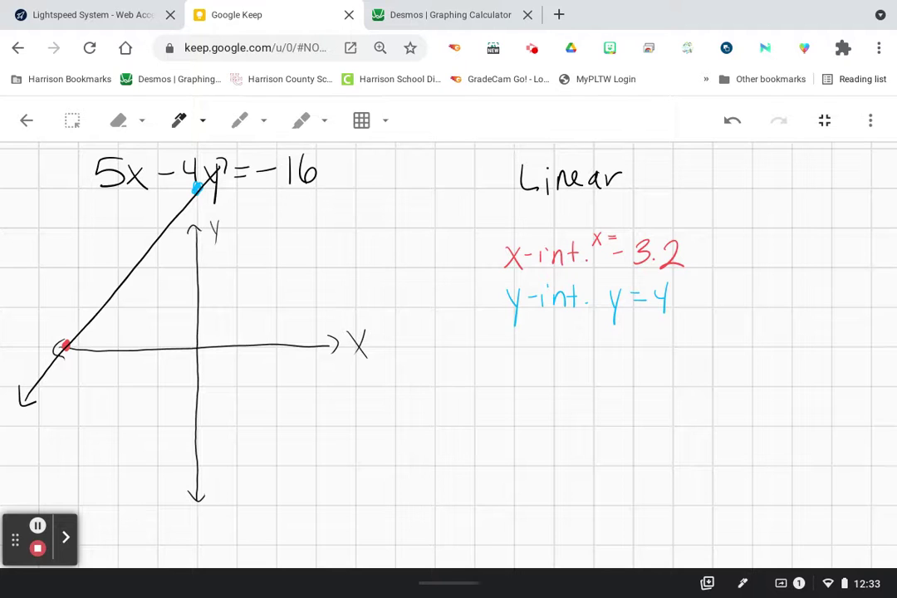
# Step: Write the function "f(x) = x³ - 3x² - 3" in black on the blank area below the linear example
pyautogui.scroll(-10, 510, 228)
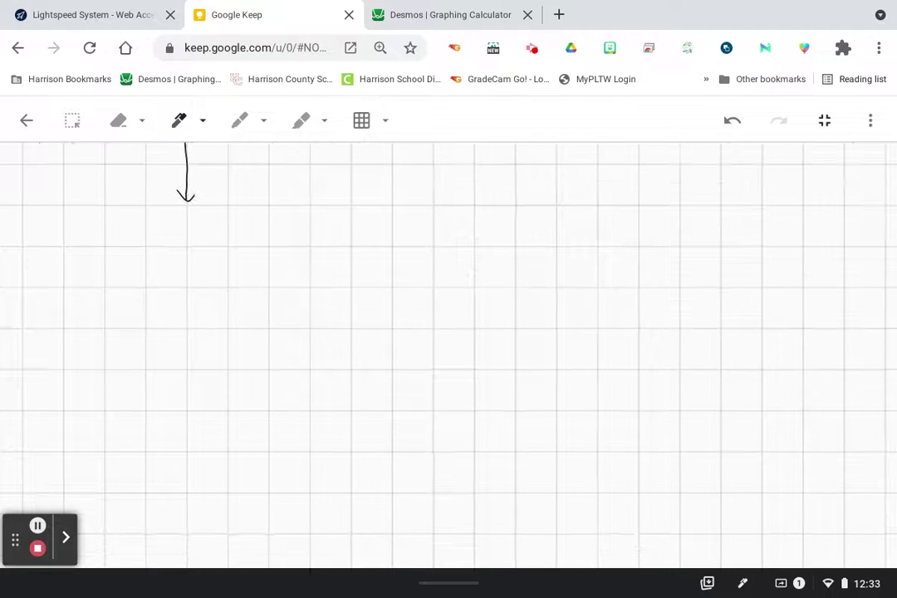
pyautogui.scroll(-1, 416, 273)
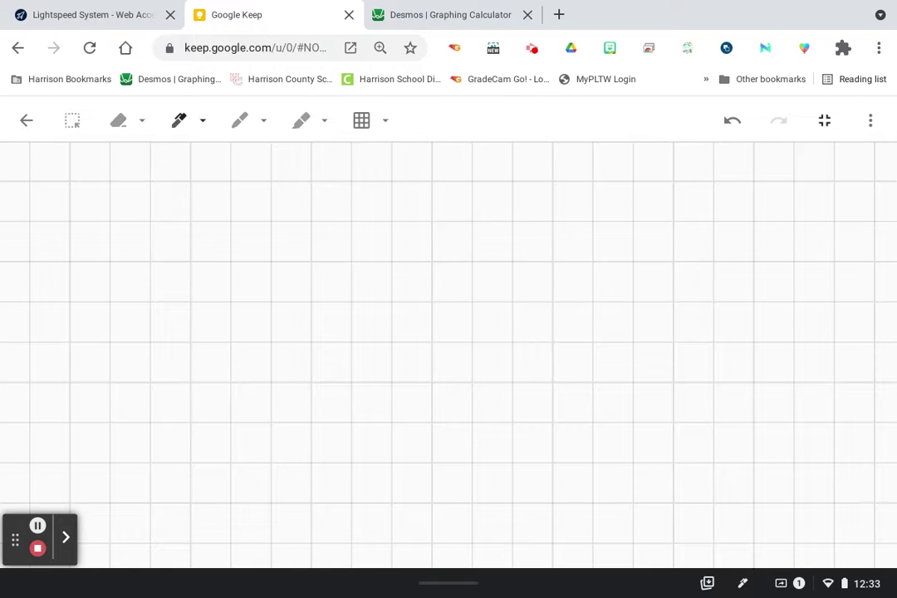
pyautogui.moveTo(151, 177); pyautogui.dragTo(142, 212)
pyautogui.moveTo(135, 194)
pyautogui.mouseDown()
pyautogui.moveTo(155, 193)
pyautogui.moveTo(171, 214)
pyautogui.moveTo(192, 209)
pyautogui.mouseUp()
pyautogui.moveTo(192, 189)
pyautogui.mouseDown()
pyautogui.moveTo(176, 209)
pyautogui.moveTo(201, 219)
pyautogui.moveTo(231, 192)
pyautogui.mouseUp()
pyautogui.moveTo(214, 205); pyautogui.dragTo(255, 217)
pyautogui.moveTo(254, 187)
pyautogui.mouseDown()
pyautogui.moveTo(240, 217)
pyautogui.moveTo(268, 183)
pyautogui.moveTo(260, 193)
pyautogui.moveTo(299, 195)
pyautogui.mouseUp()
pyautogui.moveTo(306, 184)
pyautogui.mouseDown()
pyautogui.moveTo(302, 208)
pyautogui.moveTo(335, 209)
pyautogui.mouseUp()
pyautogui.moveTo(336, 190); pyautogui.dragTo(320, 209)
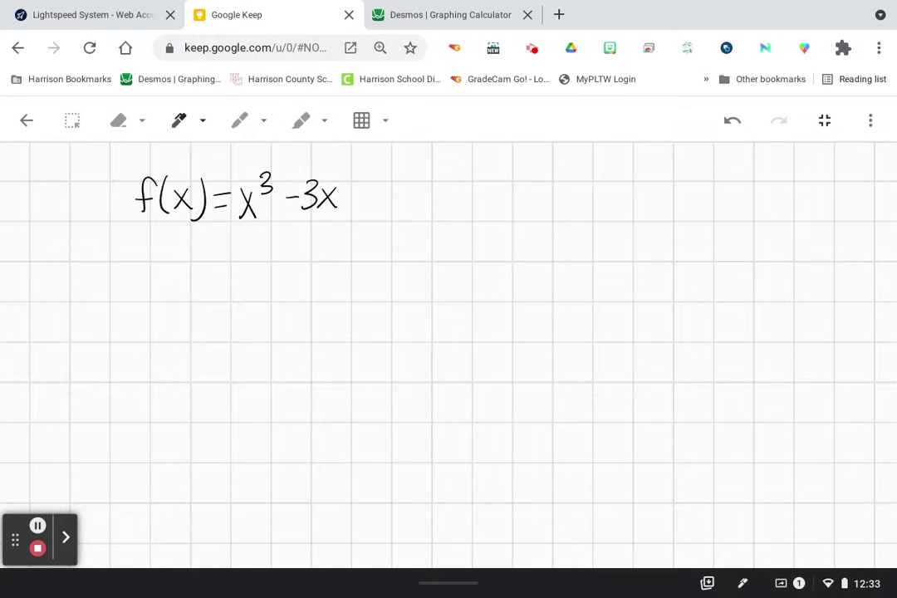
pyautogui.moveTo(348, 173); pyautogui.dragTo(379, 195)
pyautogui.moveTo(396, 188)
pyautogui.mouseDown()
pyautogui.moveTo(404, 195)
pyautogui.moveTo(394, 214)
pyautogui.mouseUp()
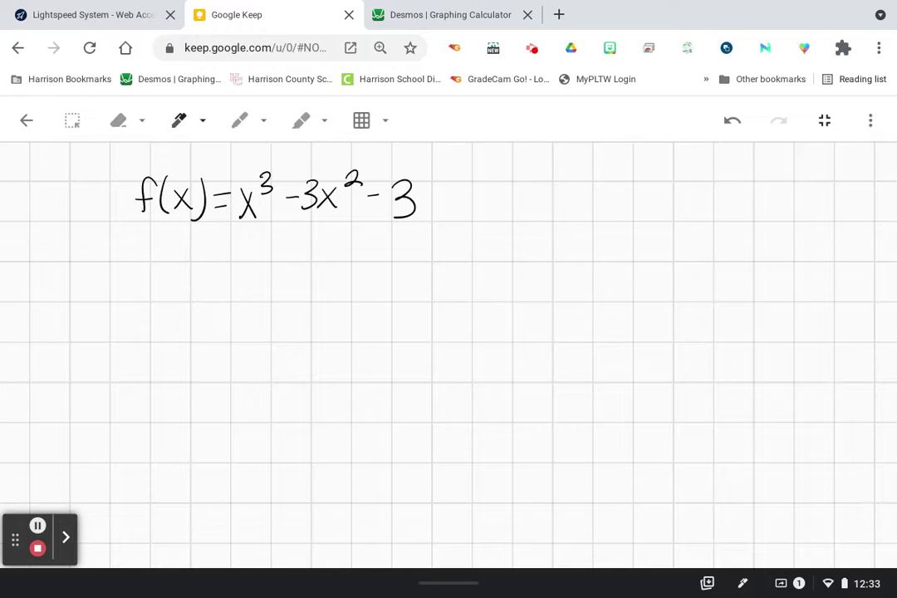
# Step: Highlight f(x) in yellow and write "y =" in black above it
pyautogui.click(301, 120)
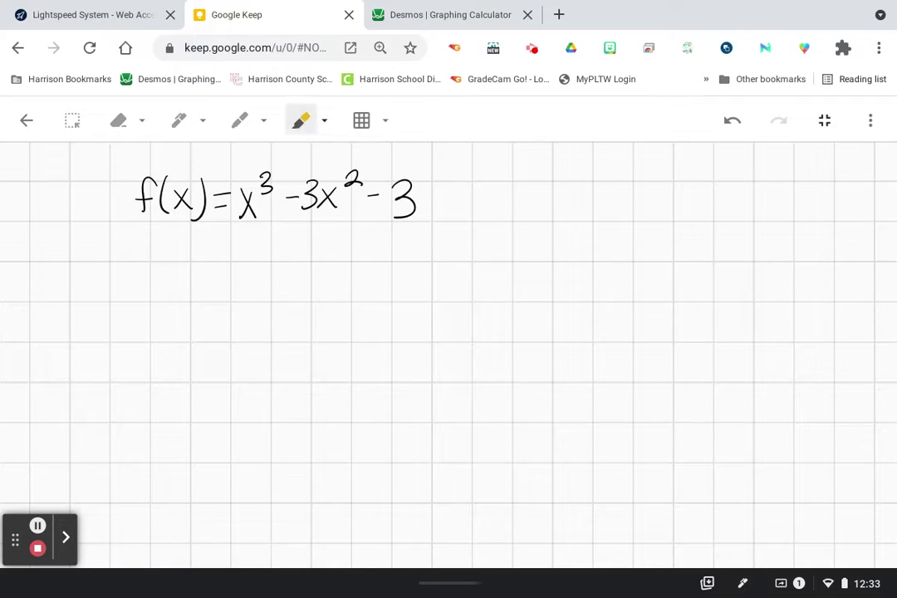
pyautogui.moveTo(144, 176); pyautogui.dragTo(200, 212)
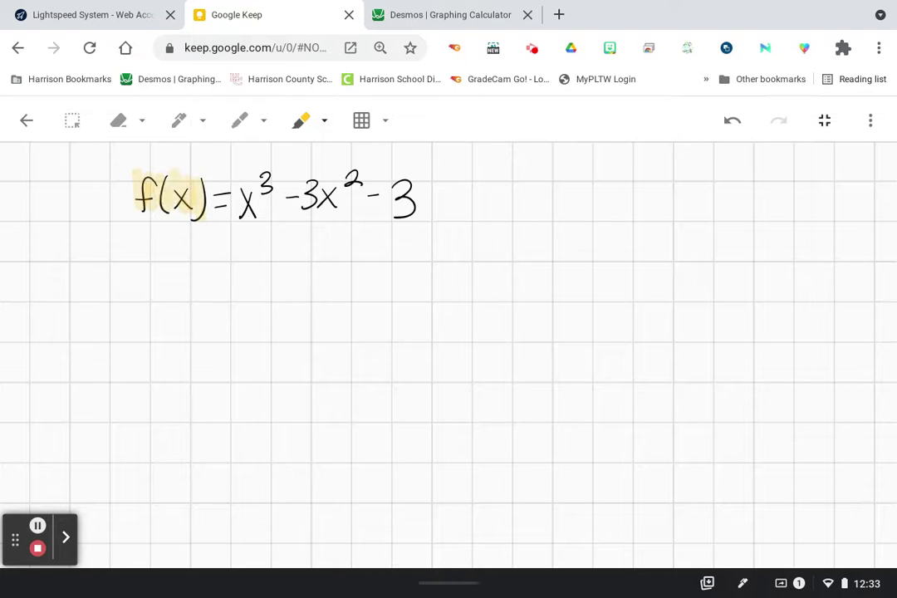
pyautogui.click(179, 121)
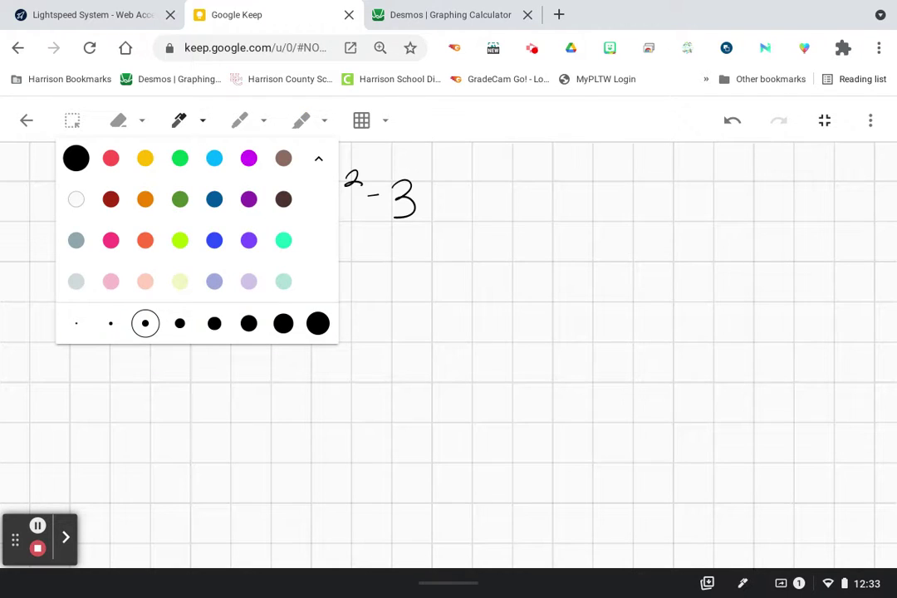
pyautogui.click(179, 121)
pyautogui.moveTo(162, 144)
pyautogui.mouseDown()
pyautogui.moveTo(167, 174)
pyautogui.moveTo(198, 151)
pyautogui.mouseUp()
pyautogui.moveTo(187, 162); pyautogui.dragTo(200, 161)
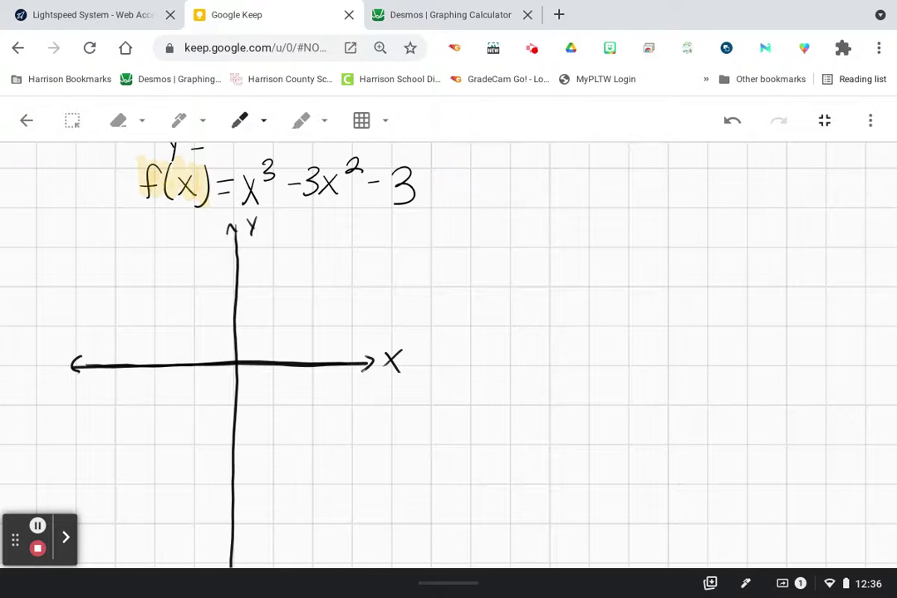
# Step: Switch to Desmos, show the coordinates of the cubic's local maximum on the y-axis, and return to the Google Keep drawing
pyautogui.hotkey('ctrl', 'Tab')
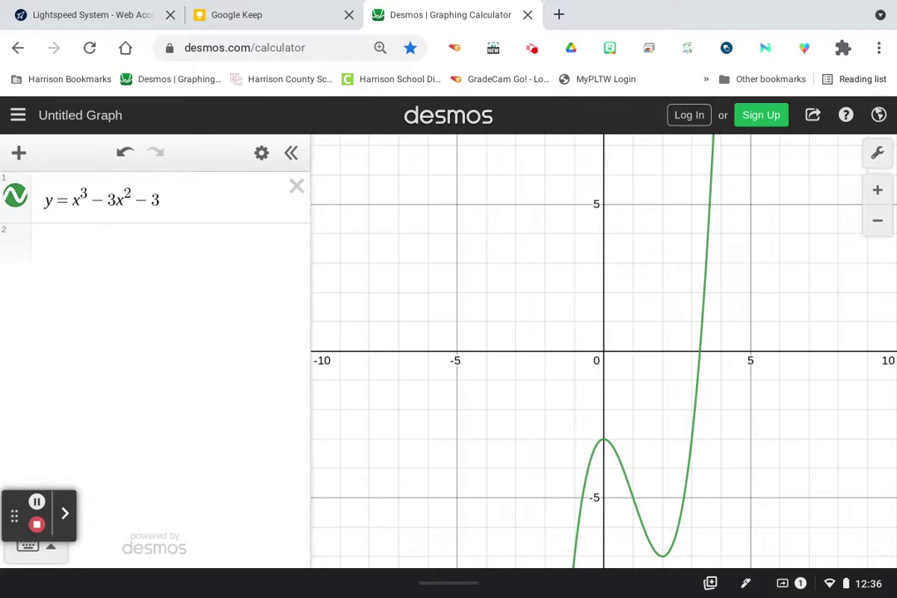
pyautogui.scroll(-1, 504, 434)
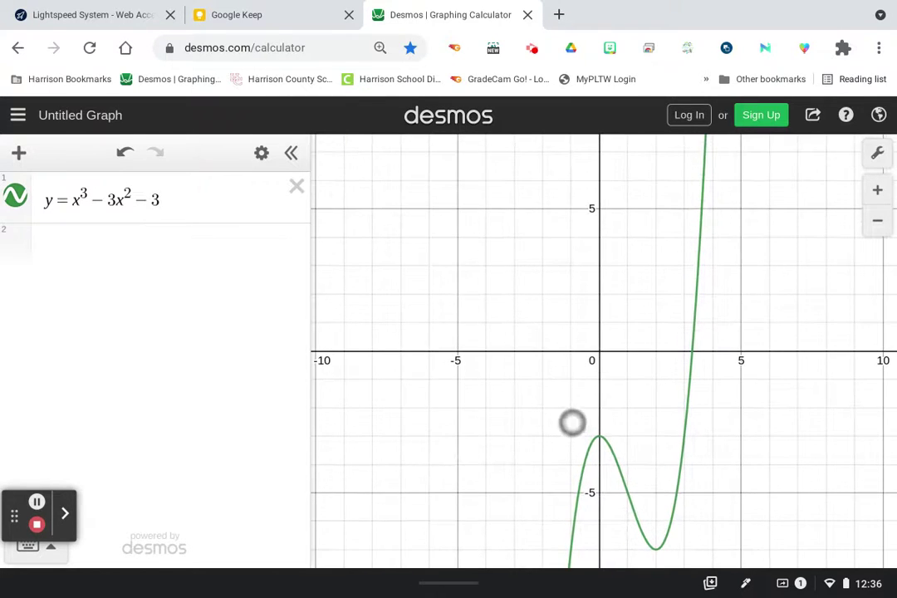
pyautogui.click(877, 190)
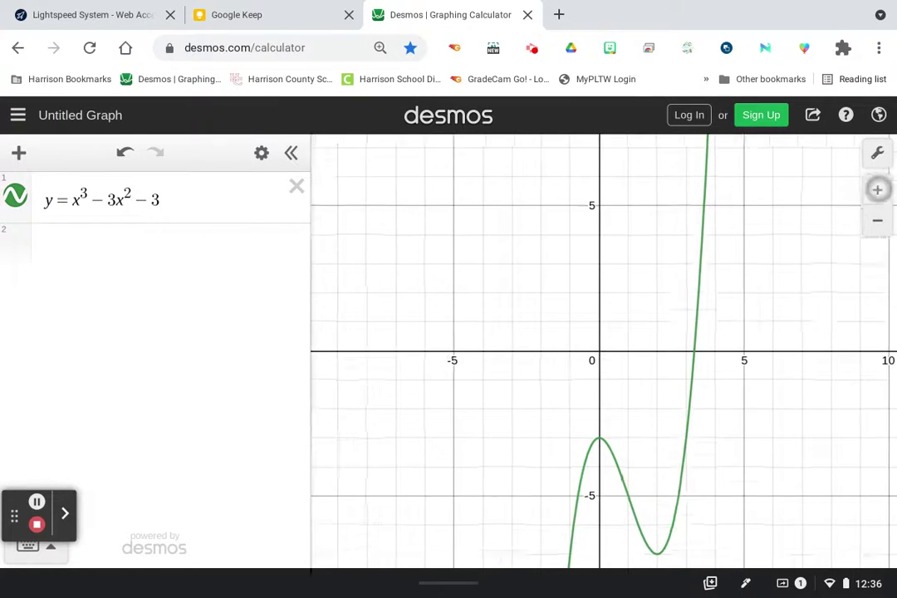
pyautogui.click(877, 257)
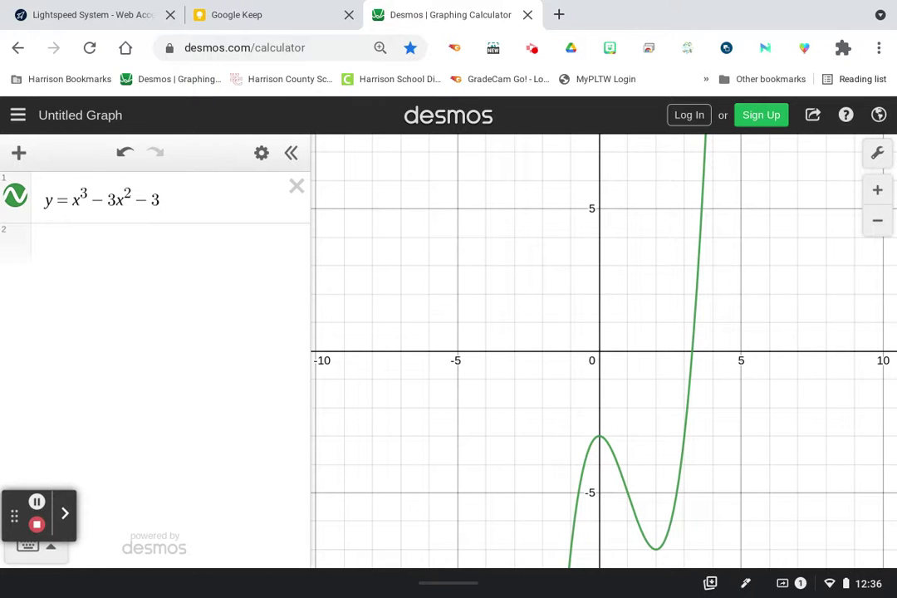
pyautogui.moveTo(525, 430); pyautogui.dragTo(522, 321)
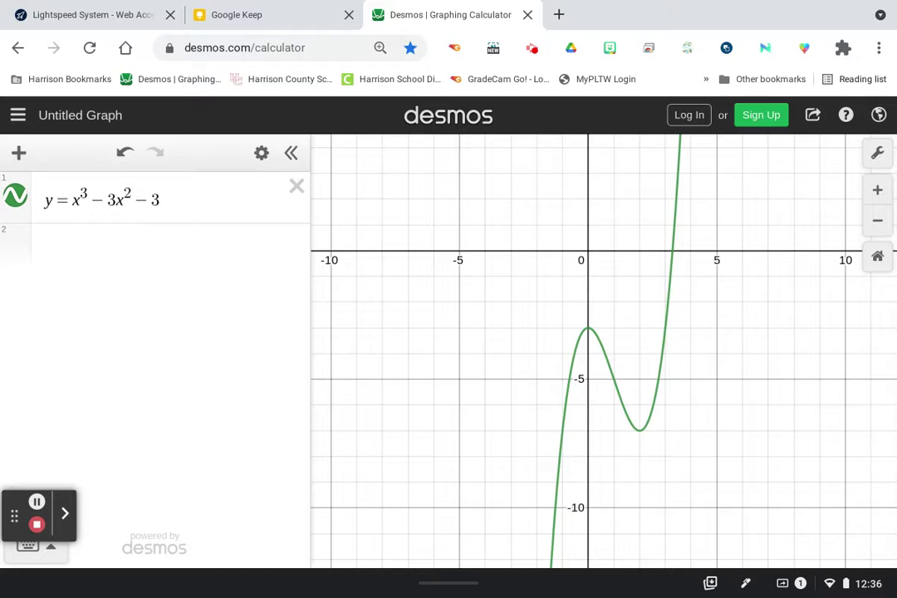
pyautogui.click(588, 329)
pyautogui.click(588, 329)
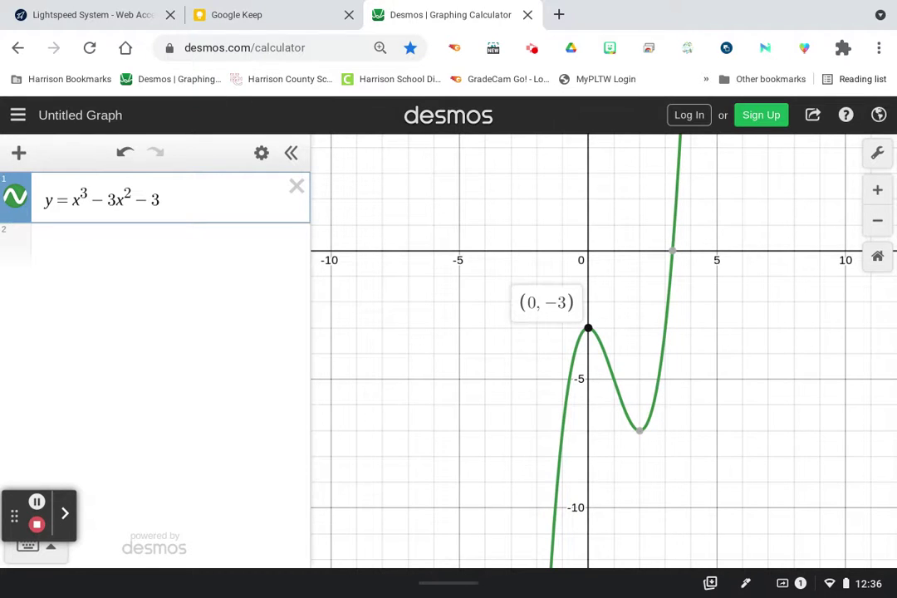
pyautogui.click(237, 15)
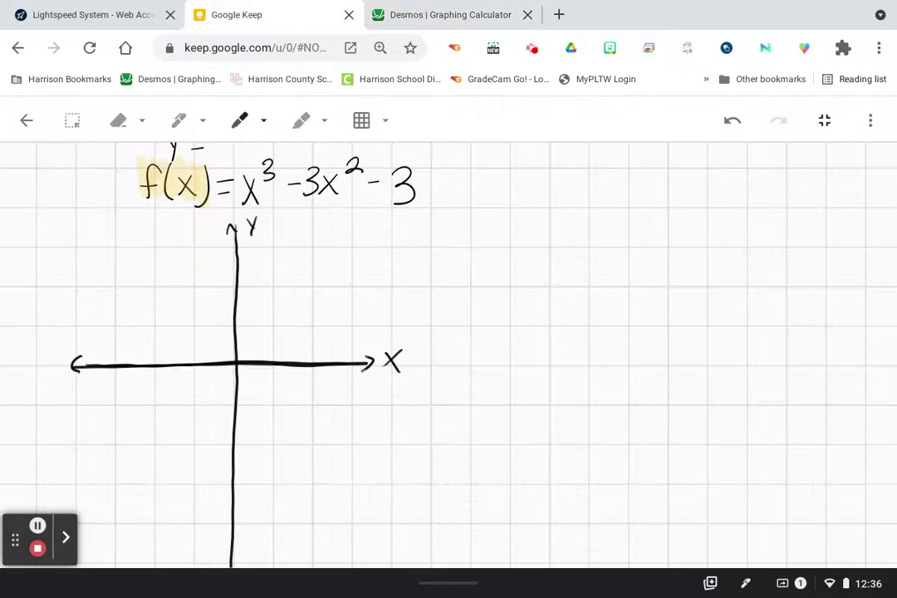
# Step: Plot a green dot at -3 on the y-axis and write "y-int y = -3 max" in green beside the cubic's plane
pyautogui.click(178, 120)
pyautogui.click(178, 121)
pyautogui.click(180, 157)
pyautogui.moveTo(232, 483); pyautogui.dragTo(233, 482)
pyautogui.moveTo(570, 195)
pyautogui.mouseDown()
pyautogui.moveTo(581, 214)
pyautogui.moveTo(718, 184)
pyautogui.moveTo(723, 205)
pyautogui.mouseUp()
pyautogui.moveTo(615, 245)
pyautogui.mouseDown()
pyautogui.moveTo(661, 230)
pyautogui.moveTo(669, 246)
pyautogui.mouseUp()
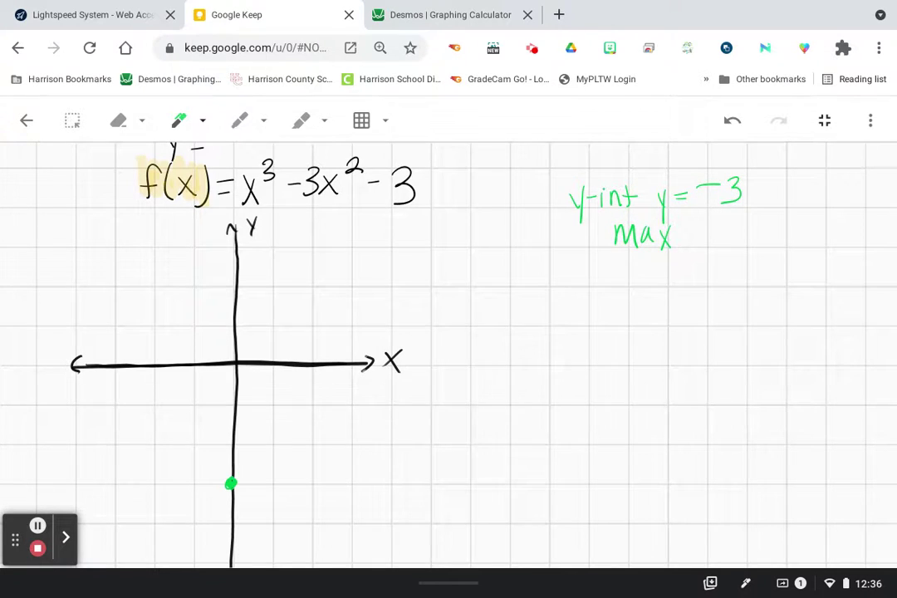
# Step: Switch to Desmos, show the coordinates of the cubic's local minimum, and return to the Google Keep drawing
pyautogui.hotkey('ctrl', 'Tab')
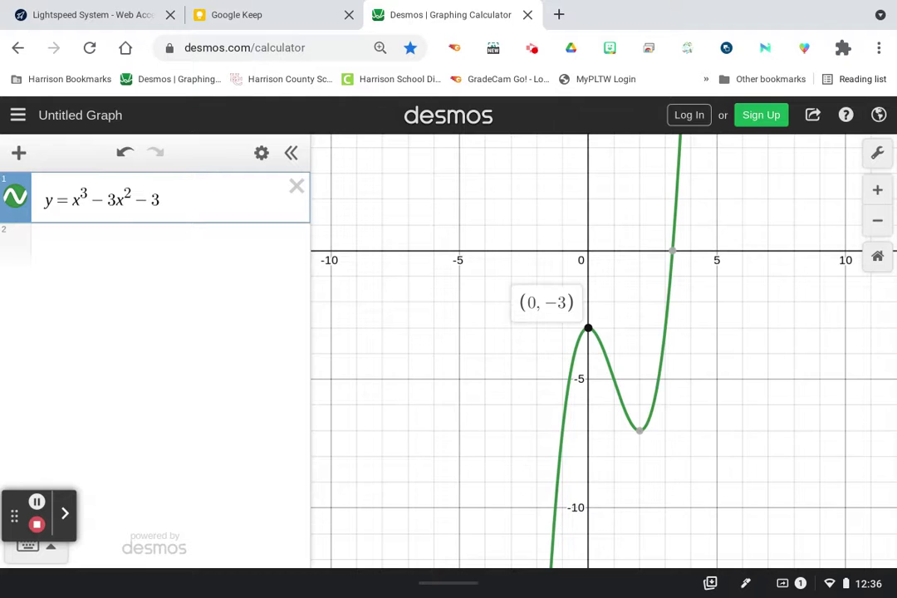
pyautogui.click(640, 430)
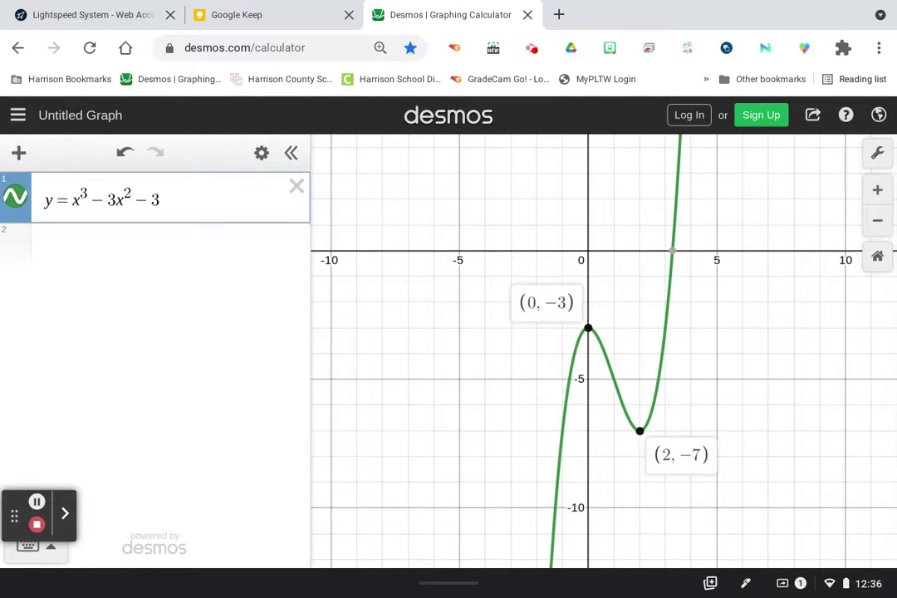
pyautogui.hotkey('ctrl', 'shift', 'Tab')
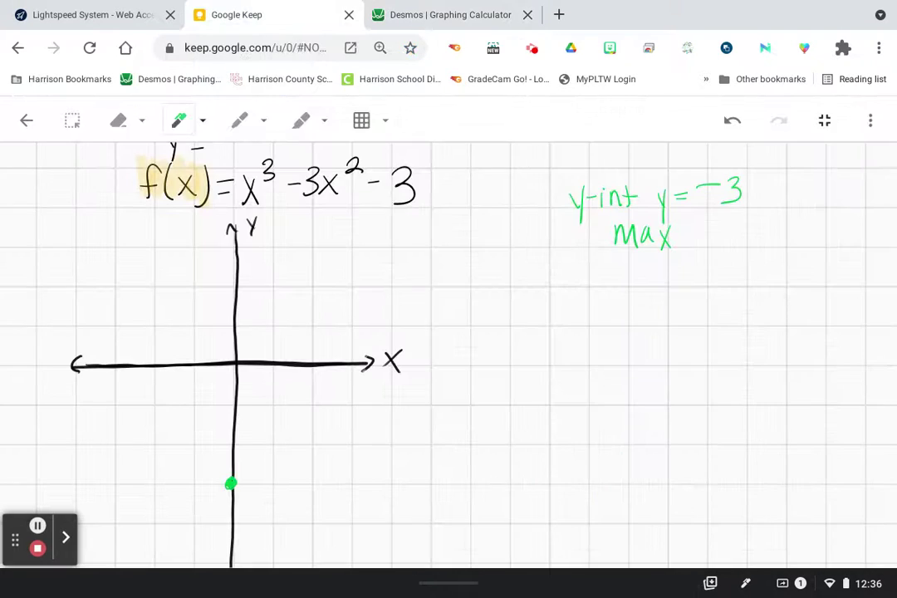
# Step: Plot a green dot at (2, -7) on the plane and write "(2, -7) min" below the y-intercept note
pyautogui.scroll(-2, 390, 394)
pyautogui.scroll(-3, 390, 394)
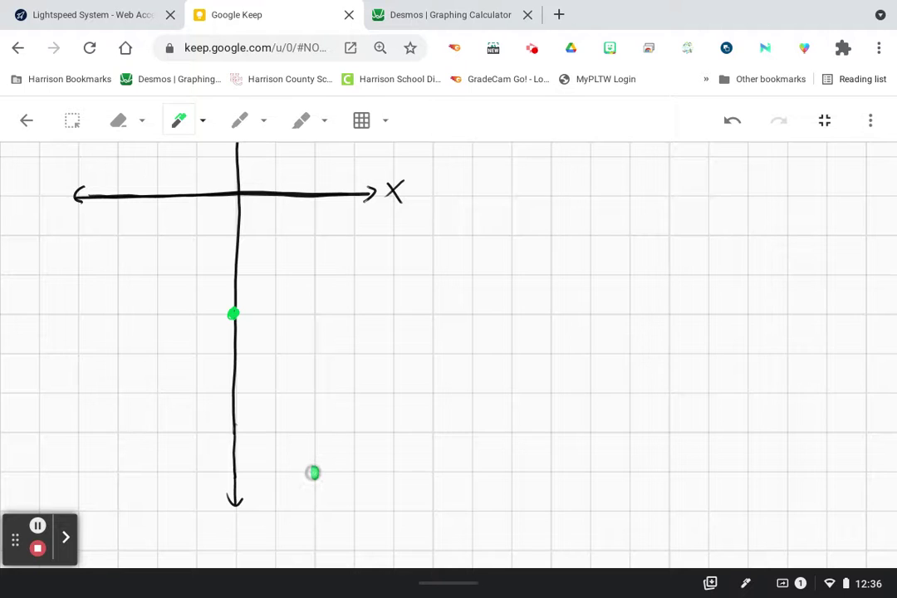
pyautogui.scroll(5, 463, 225)
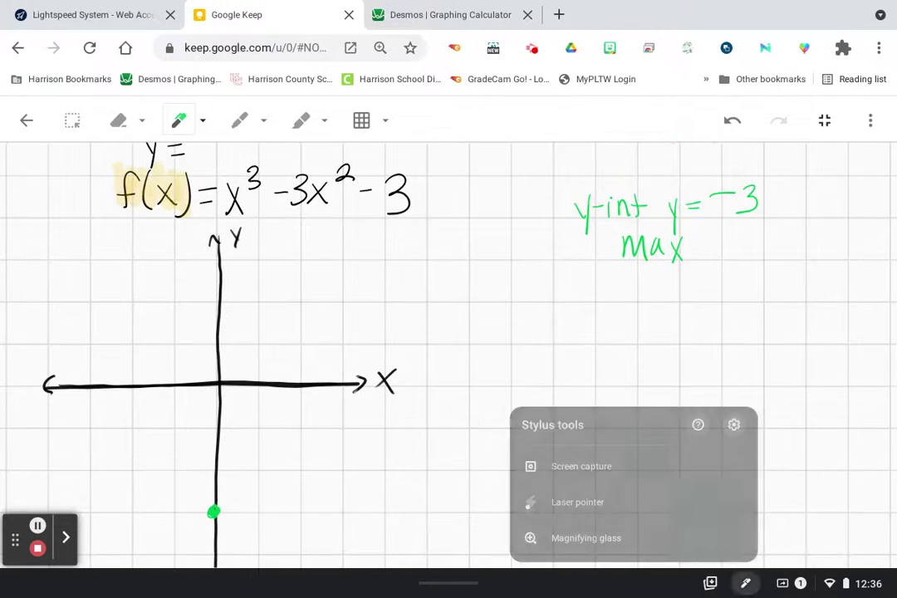
pyautogui.moveTo(589, 271)
pyautogui.mouseDown()
pyautogui.moveTo(585, 304)
pyautogui.moveTo(609, 309)
pyautogui.moveTo(637, 290)
pyautogui.mouseUp()
pyautogui.moveTo(643, 279)
pyautogui.mouseDown()
pyautogui.moveTo(654, 312)
pyautogui.moveTo(728, 299)
pyautogui.mouseUp()
pyautogui.moveTo(734, 289)
pyautogui.mouseDown()
pyautogui.moveTo(736, 301)
pyautogui.moveTo(757, 301)
pyautogui.mouseUp()
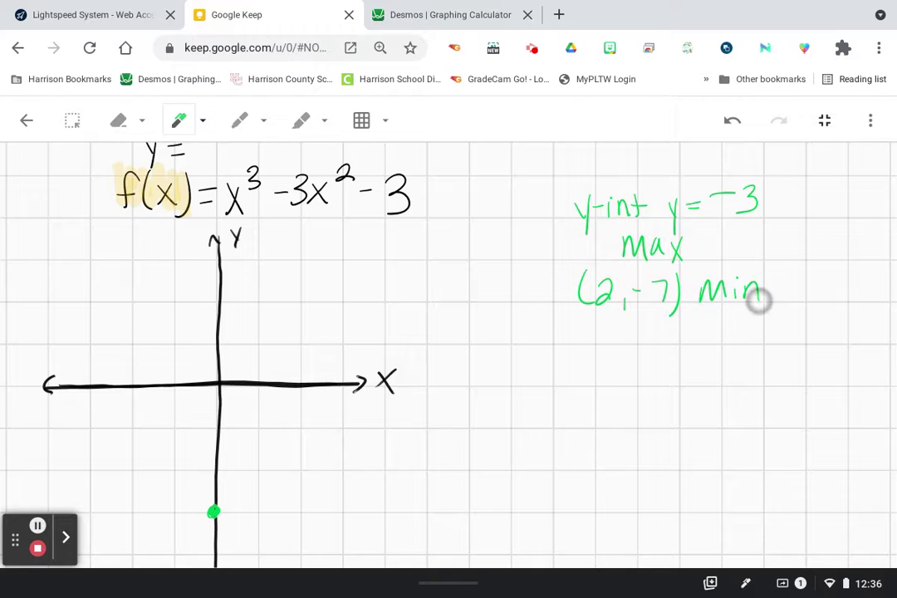
# Step: Switch to Desmos, show the coordinates of the cubic's x-intercept, and return to the Google Keep drawing
pyautogui.click(449, 14)
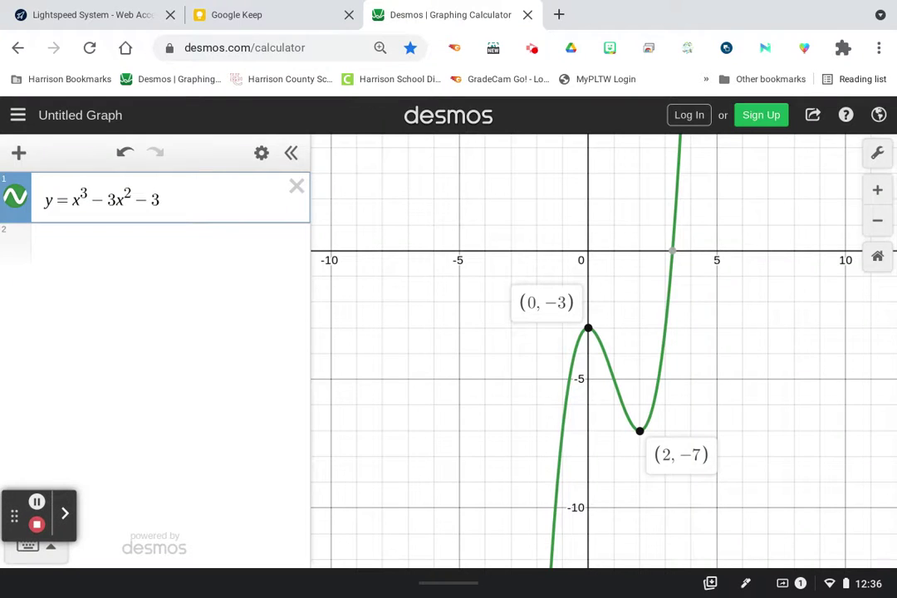
pyautogui.click(673, 250)
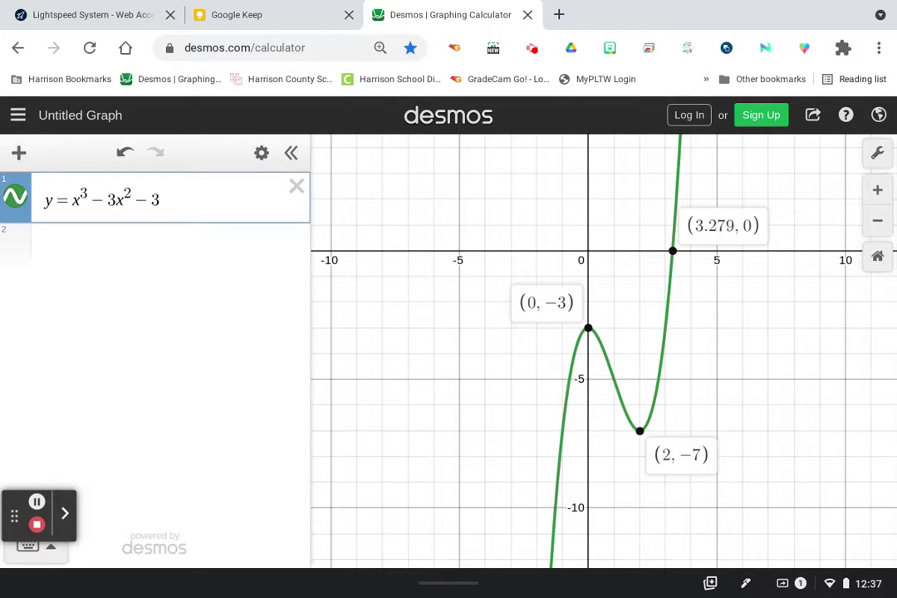
pyautogui.hotkey('ctrl', 'shift', 'Tab')
# Step: Write "x-int. x = -3.28" in green below the minimum note and plot a green dot near the positive end of the x-axis
pyautogui.moveTo(584, 357)
pyautogui.mouseDown()
pyautogui.moveTo(612, 378)
pyautogui.moveTo(699, 379)
pyautogui.mouseUp()
pyautogui.click(654, 373)
pyautogui.moveTo(698, 360)
pyautogui.mouseDown()
pyautogui.moveTo(683, 380)
pyautogui.moveTo(721, 364)
pyautogui.mouseUp()
pyautogui.moveTo(708, 372); pyautogui.dragTo(737, 372)
pyautogui.moveTo(743, 361)
pyautogui.mouseDown()
pyautogui.moveTo(744, 380)
pyautogui.moveTo(779, 378)
pyautogui.moveTo(799, 363)
pyautogui.mouseUp()
pyautogui.click(761, 378)
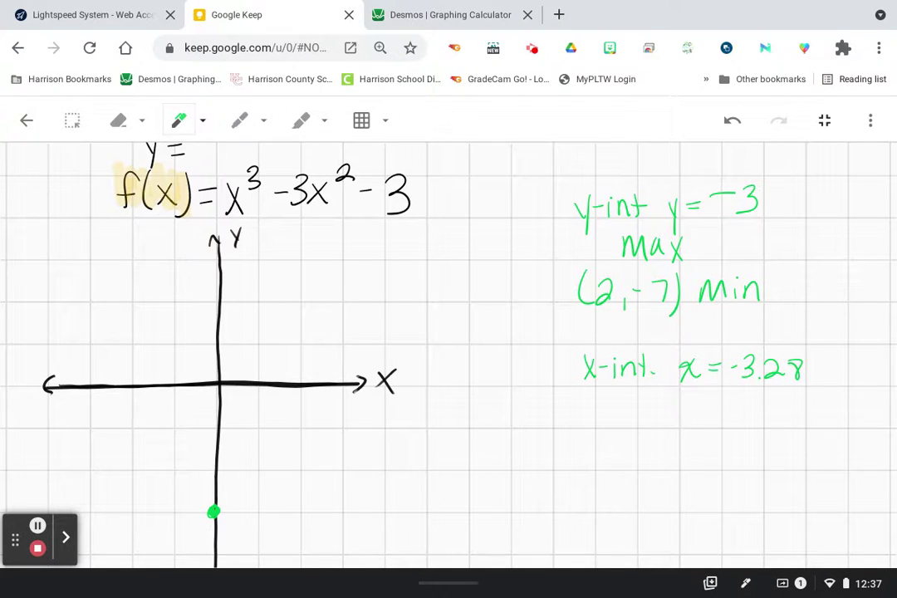
pyautogui.click(354, 383)
# Step: Switch to Desmos to examine the overall shape of the cubic's graph, and return to the Google Keep drawing
pyautogui.click(454, 48)
pyautogui.click(451, 15)
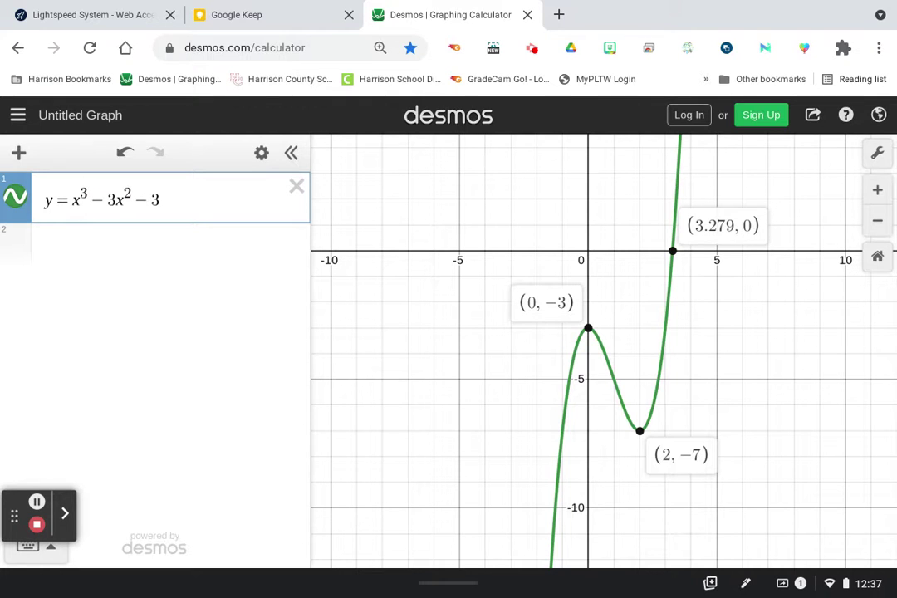
pyautogui.hotkey('ctrl', 'shift', 'Tab')
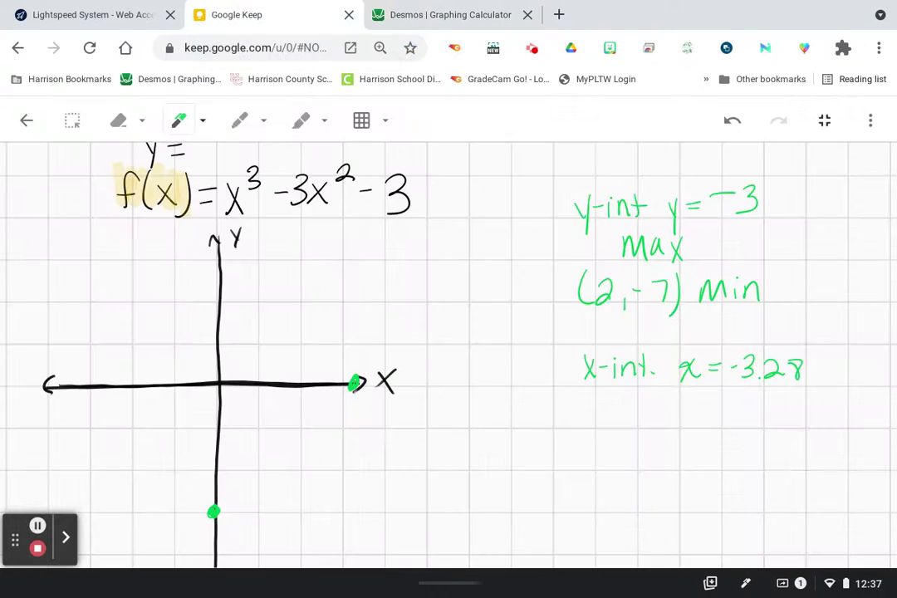
# Step: Draw the cubic curve in dark yellow through the three green dots with arrowheads, and retrace it from the x-intercept to the minimum
pyautogui.scroll(-5, 407, 370)
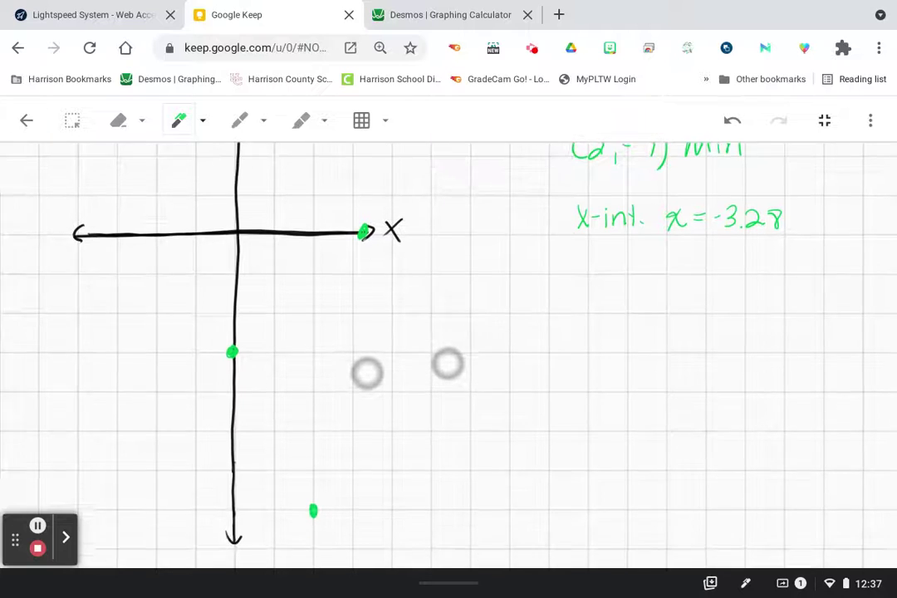
pyautogui.scroll(2, 407, 368)
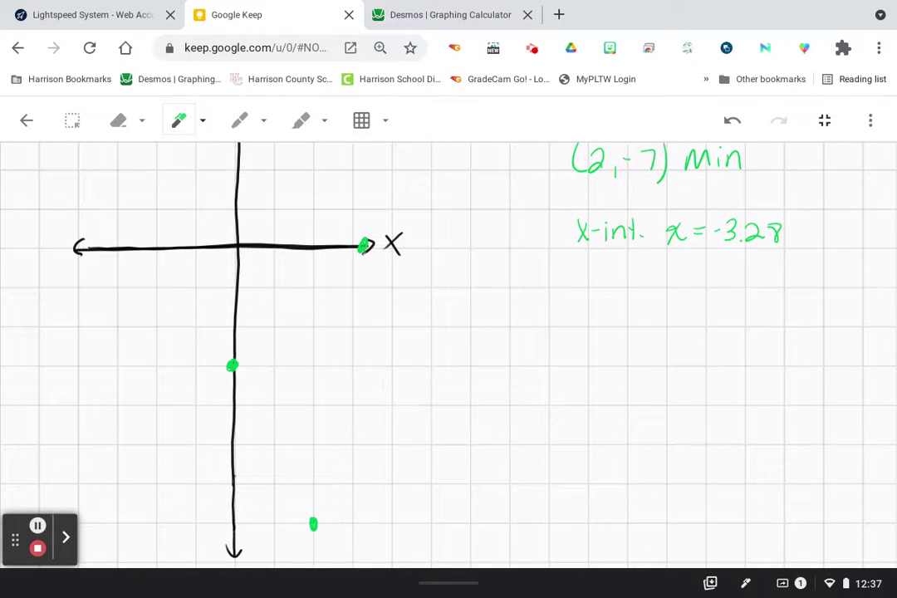
pyautogui.click(239, 121)
pyautogui.click(263, 121)
pyautogui.click(206, 158)
pyautogui.moveTo(174, 552)
pyautogui.mouseDown()
pyautogui.moveTo(192, 444)
pyautogui.moveTo(232, 366)
pyautogui.moveTo(251, 392)
pyautogui.moveTo(301, 524)
pyautogui.moveTo(324, 499)
pyautogui.moveTo(348, 394)
pyautogui.moveTo(369, 180)
pyautogui.moveTo(380, 182)
pyautogui.mouseUp()
pyautogui.moveTo(163, 535); pyautogui.dragTo(189, 540)
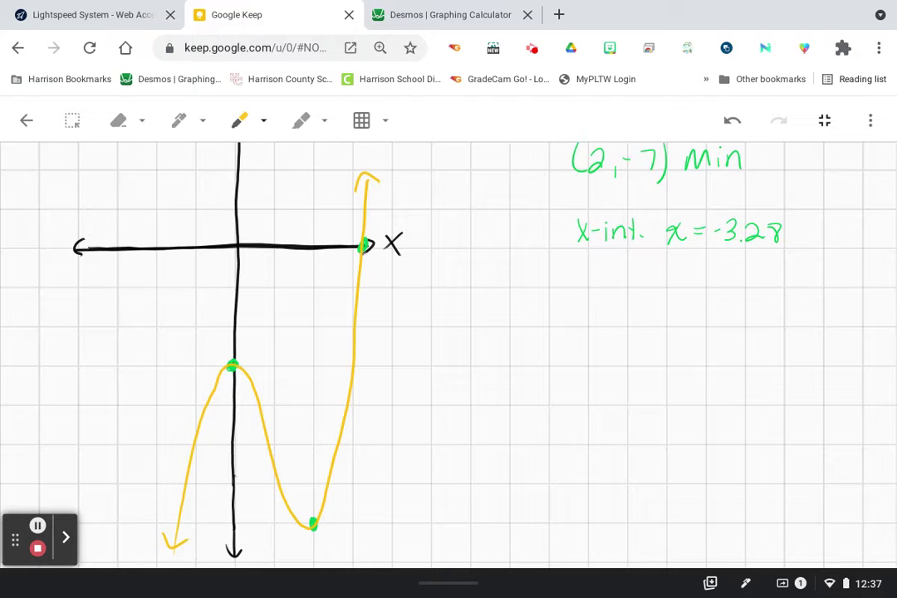
pyautogui.moveTo(364, 245)
pyautogui.mouseDown()
pyautogui.moveTo(335, 467)
pyautogui.moveTo(313, 524)
pyautogui.mouseUp()
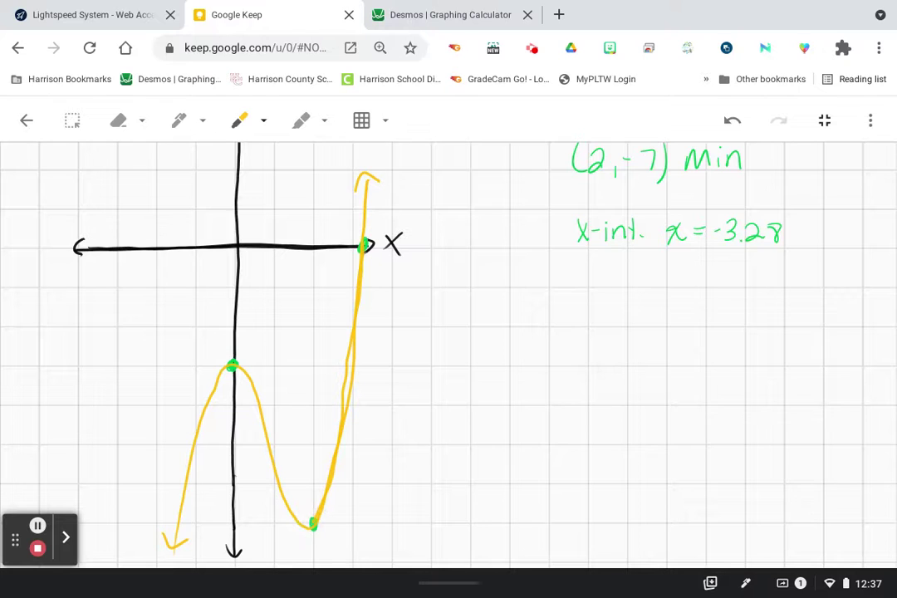
# Step: Switch to Desmos, trace along the cubic from its lower branch to the x-intercept, and return to the Google Keep drawing
pyautogui.hotkey('ctrl', 'Tab')
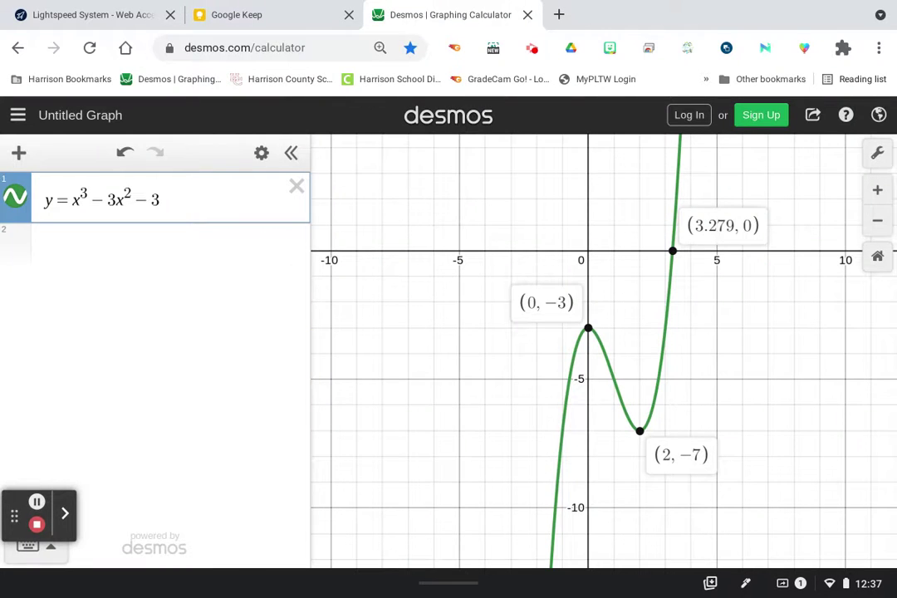
pyautogui.moveTo(558, 461)
pyautogui.mouseDown()
pyautogui.moveTo(570, 378)
pyautogui.moveTo(555, 509)
pyautogui.moveTo(573, 359)
pyautogui.moveTo(603, 347)
pyautogui.moveTo(617, 389)
pyautogui.moveTo(614, 380)
pyautogui.mouseUp()
pyautogui.moveTo(609, 365)
pyautogui.mouseDown()
pyautogui.moveTo(633, 417)
pyautogui.moveTo(663, 359)
pyautogui.moveTo(672, 253)
pyautogui.mouseUp()
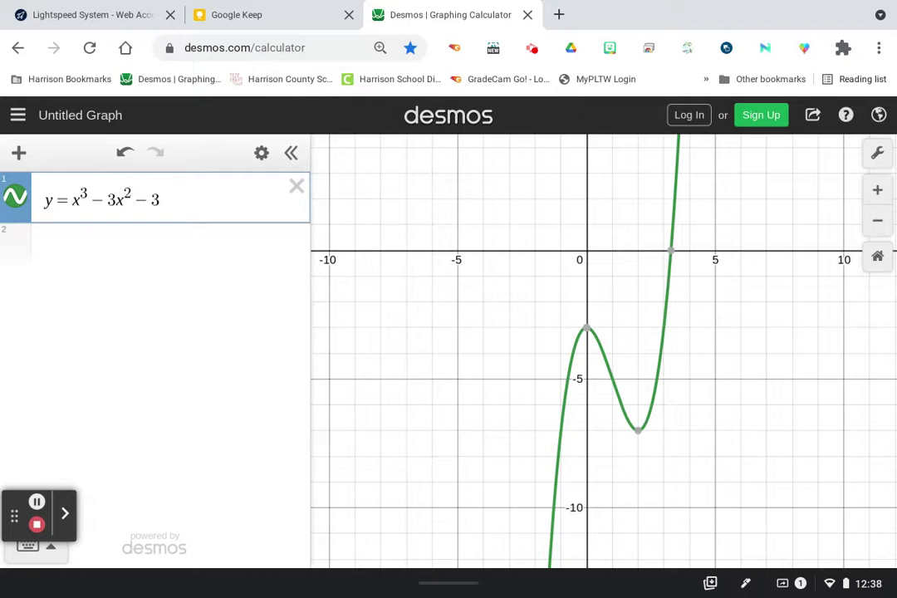
pyautogui.hotkey('ctrl', 'shift', 'Tab')
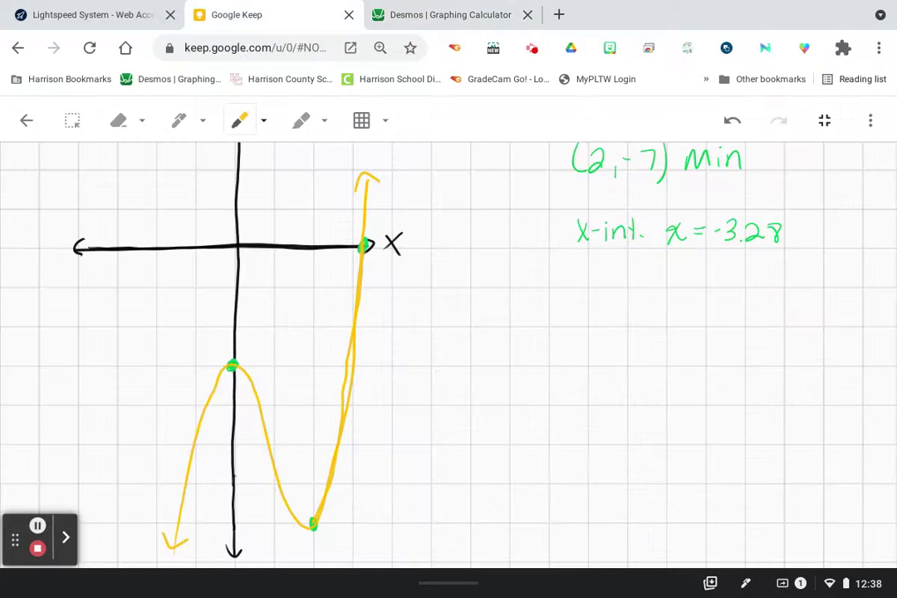
# Step: Write "Cubic" in green above the y-intercept note
pyautogui.scroll(3, 611, 380)
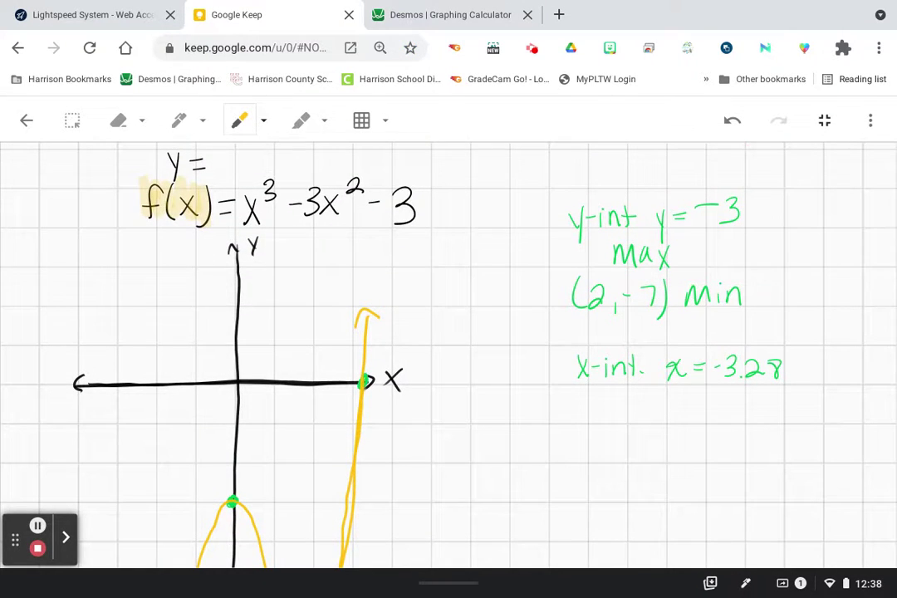
pyautogui.click(179, 120)
pyautogui.moveTo(591, 160)
pyautogui.mouseDown()
pyautogui.moveTo(592, 184)
pyautogui.moveTo(617, 161)
pyautogui.moveTo(638, 174)
pyautogui.moveTo(662, 174)
pyautogui.mouseUp()
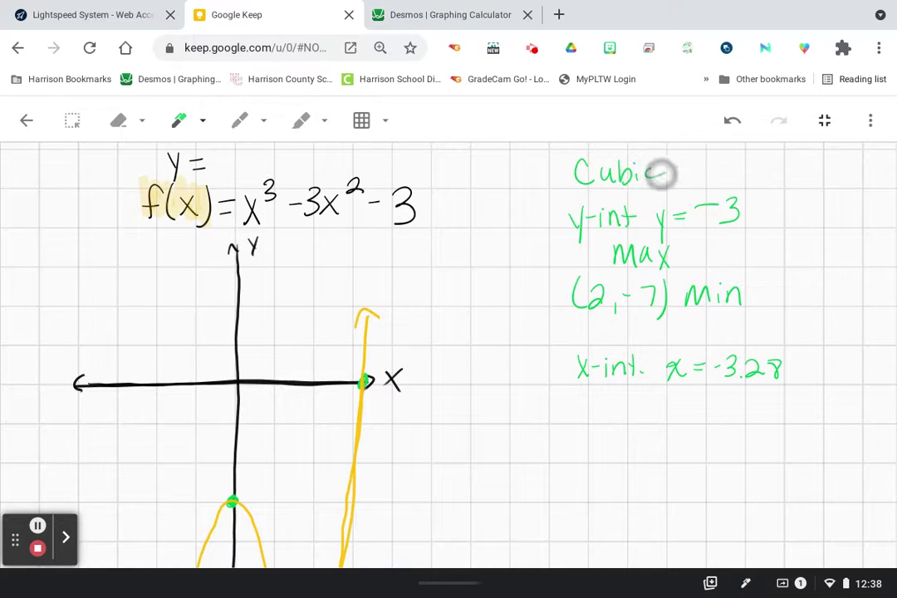